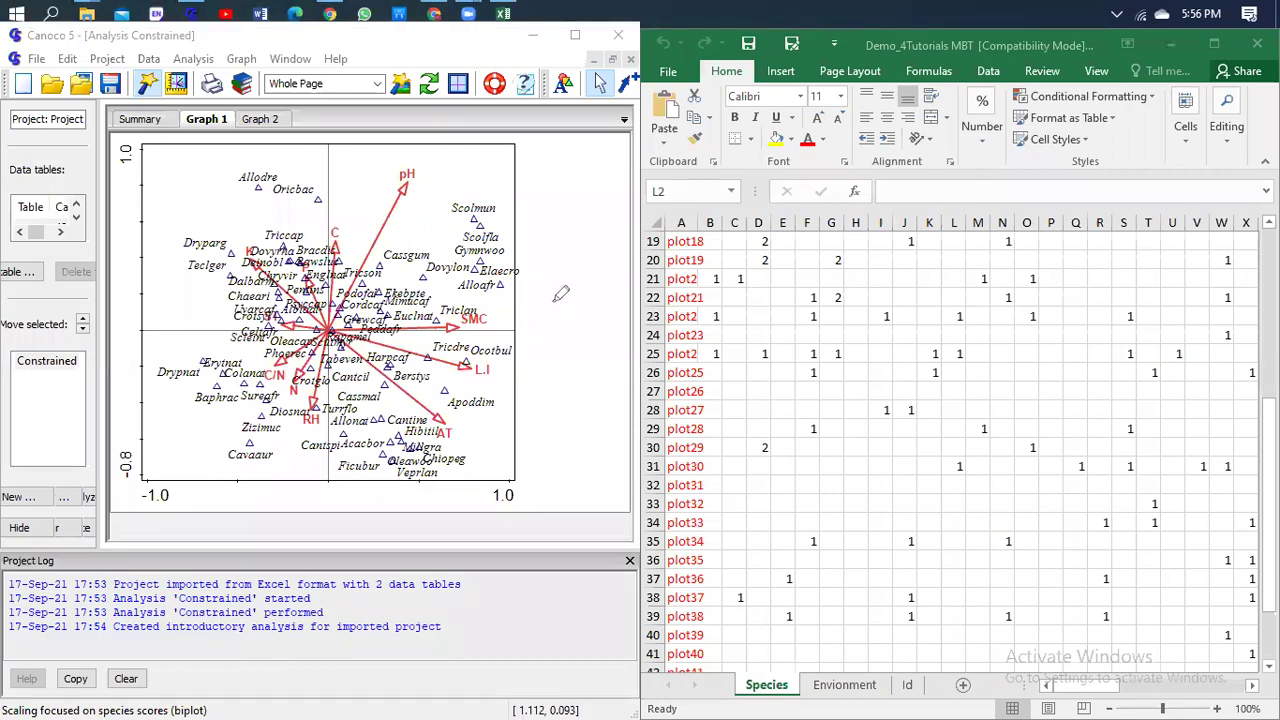
mouse_move(556, 300)
left_mouse_down()
mouse_move(533, 350)
mouse_move(600, 363)
left_mouse_up()
mouse_move(714, 295)
left_mouse_down()
mouse_move(626, 314)
mouse_move(688, 399)
mouse_move(752, 406)
left_mouse_up()
left_click_drag(857, 298, 806, 408)
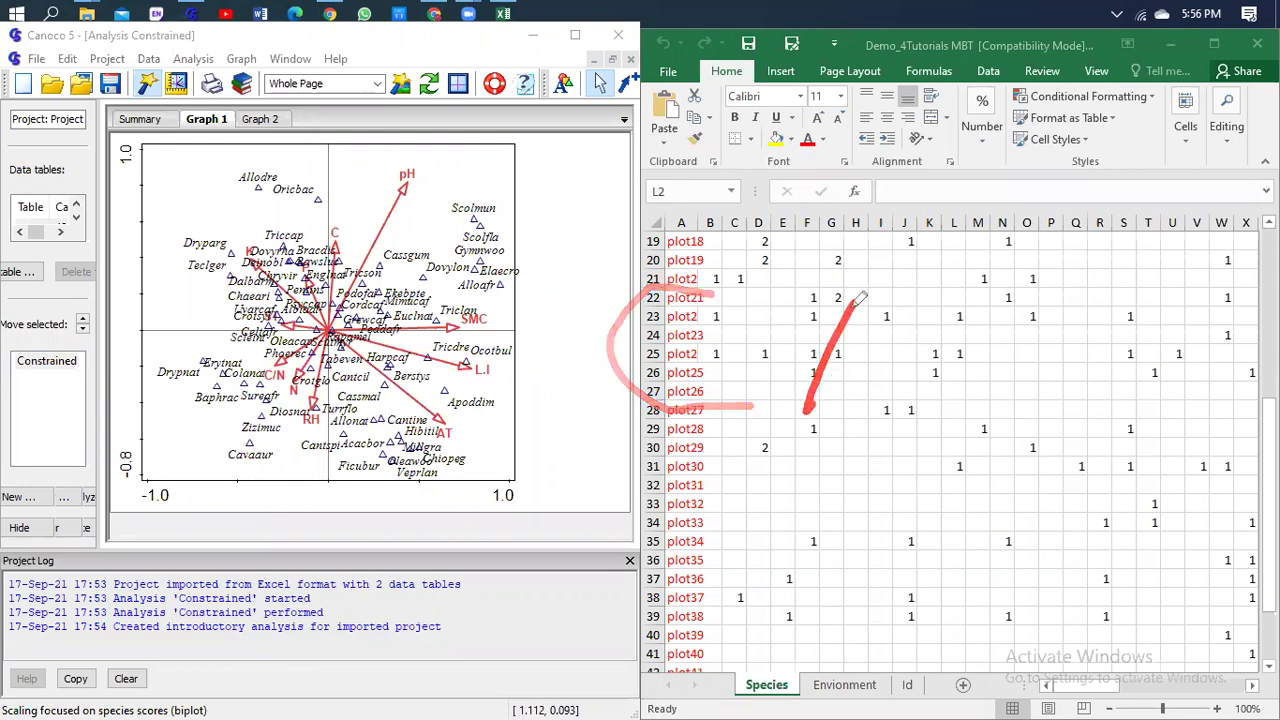
left_click_drag(852, 302, 942, 428)
left_click_drag(828, 386, 888, 373)
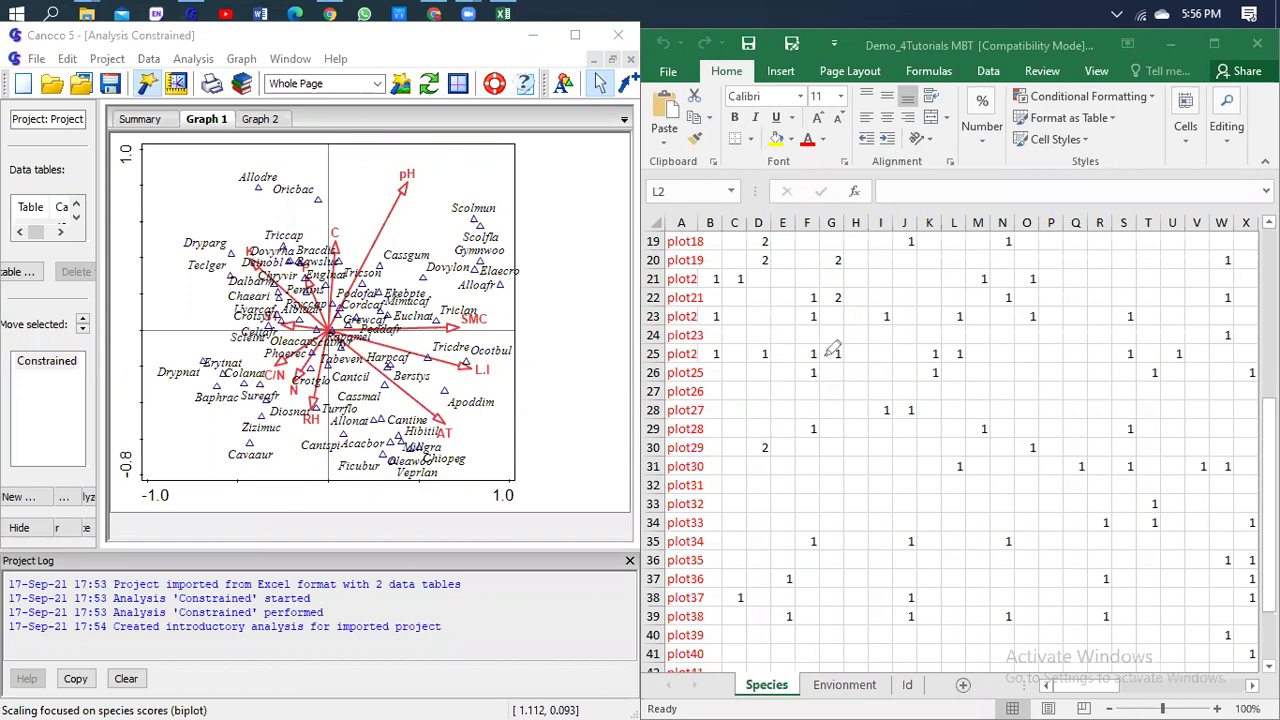
left_click_drag(830, 338, 846, 434)
mouse_move(922, 338)
left_mouse_down()
mouse_move(884, 432)
mouse_move(922, 340)
left_mouse_up()
left_click_drag(902, 398, 947, 398)
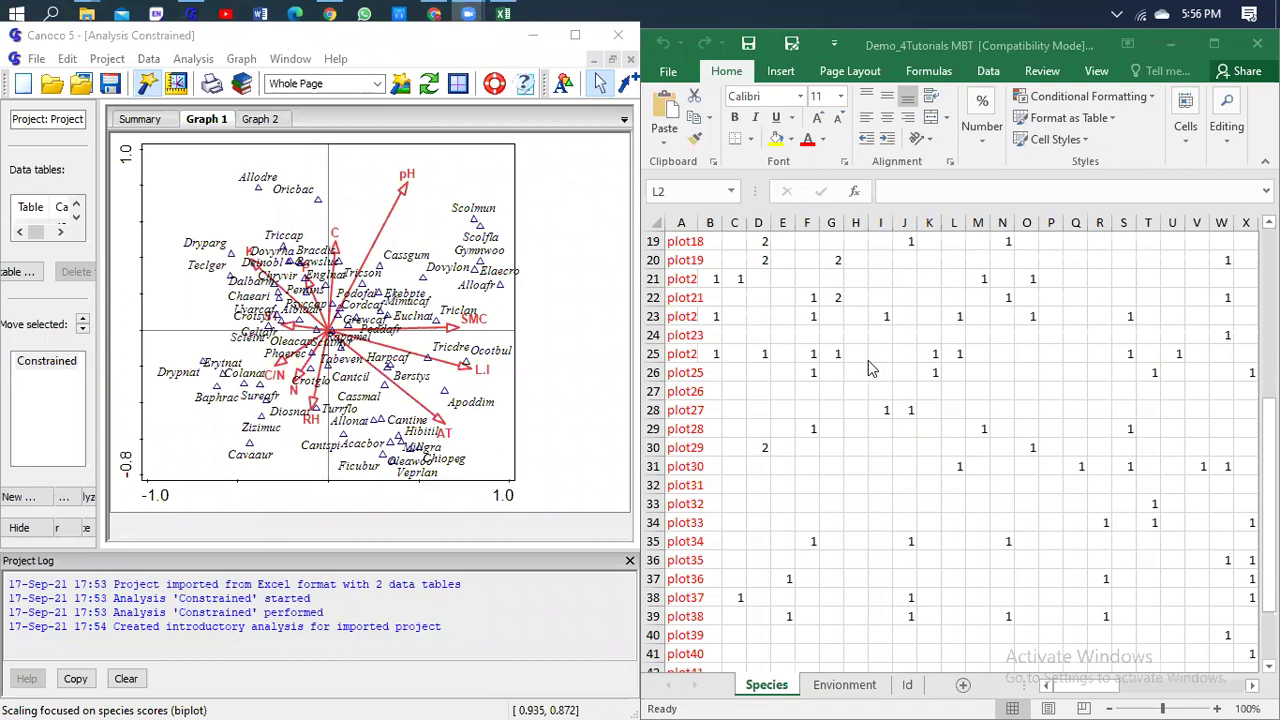
key("Escape")
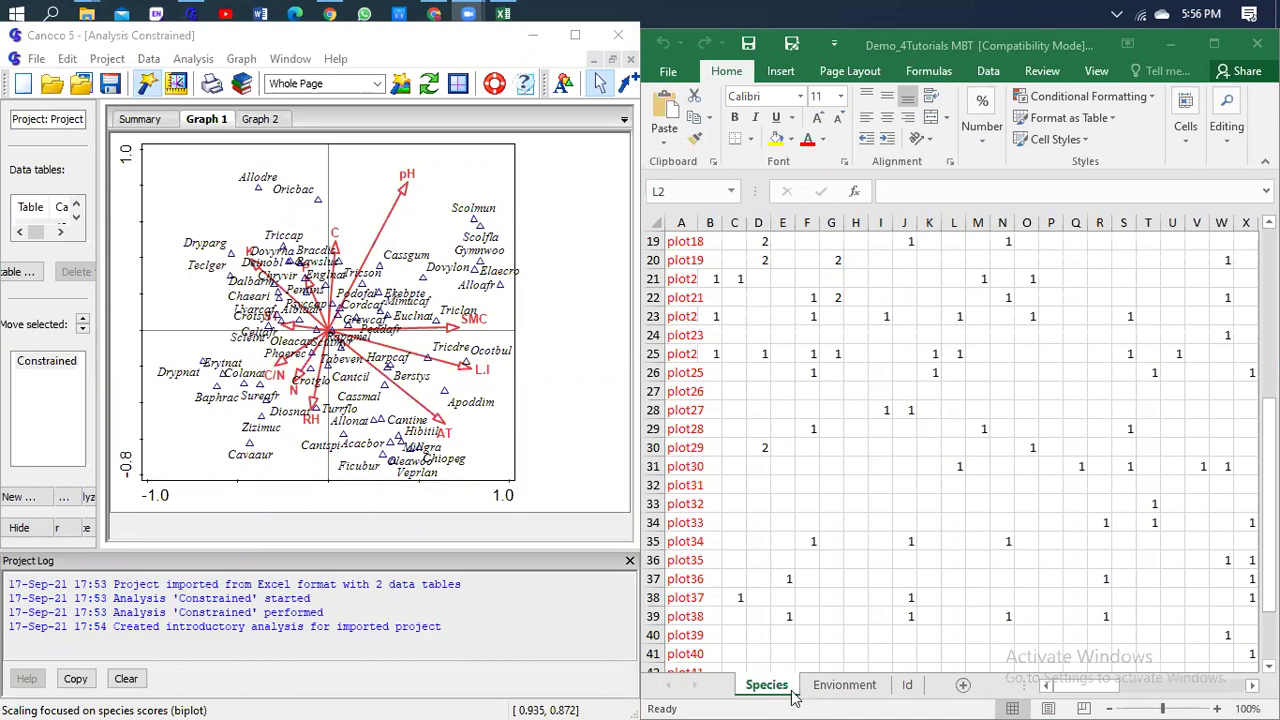
left_click(876, 690)
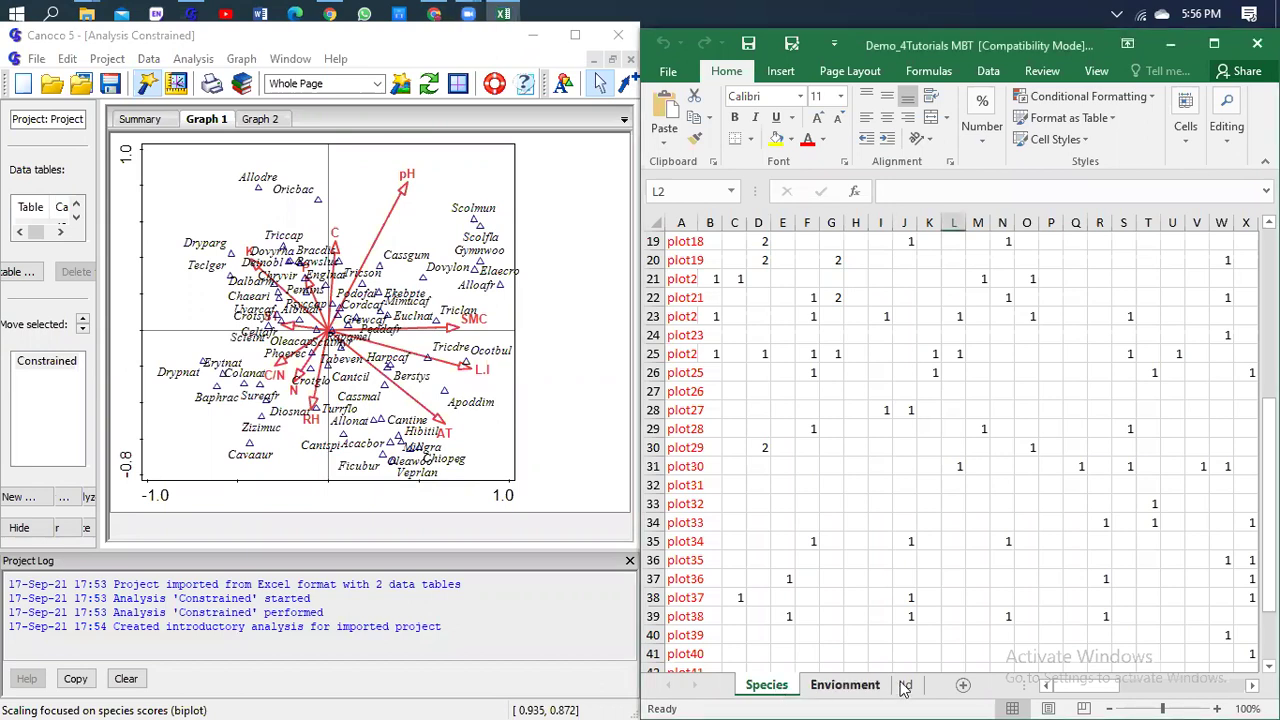
left_click(858, 690)
left_click(805, 688)
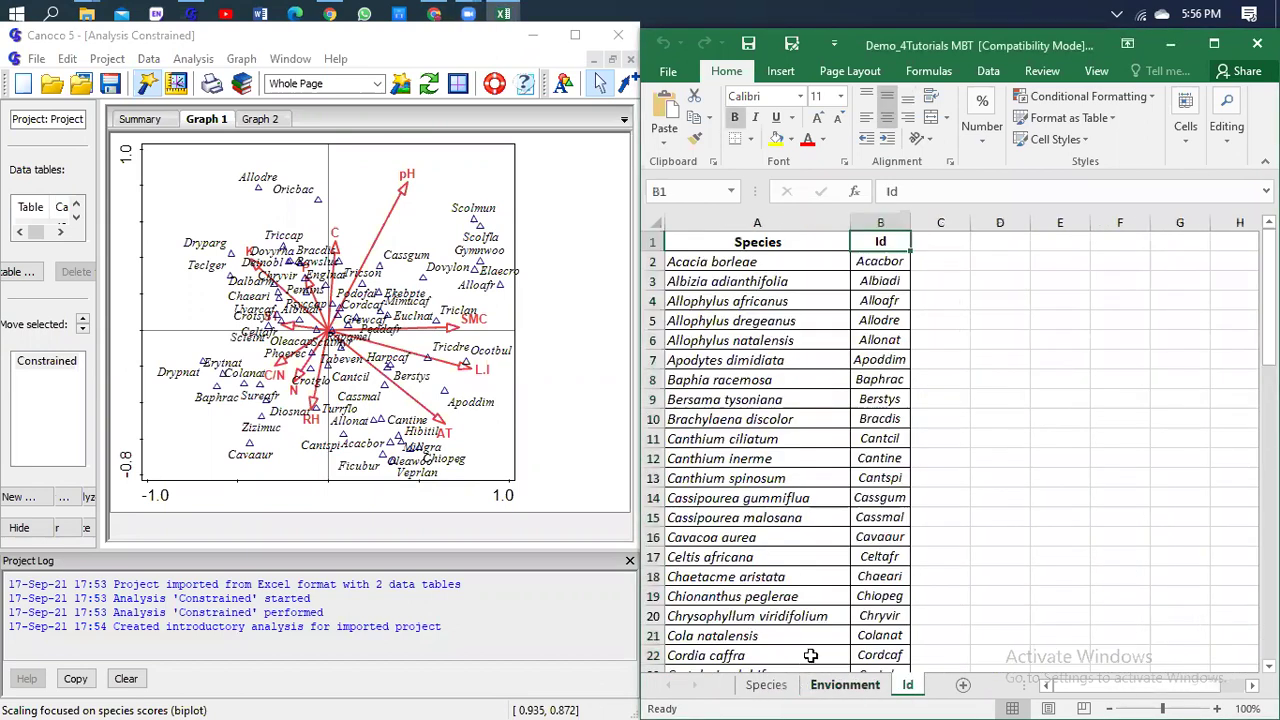
key("ctrl+shift+Page_Down")
key("ctrl+Page_Up")
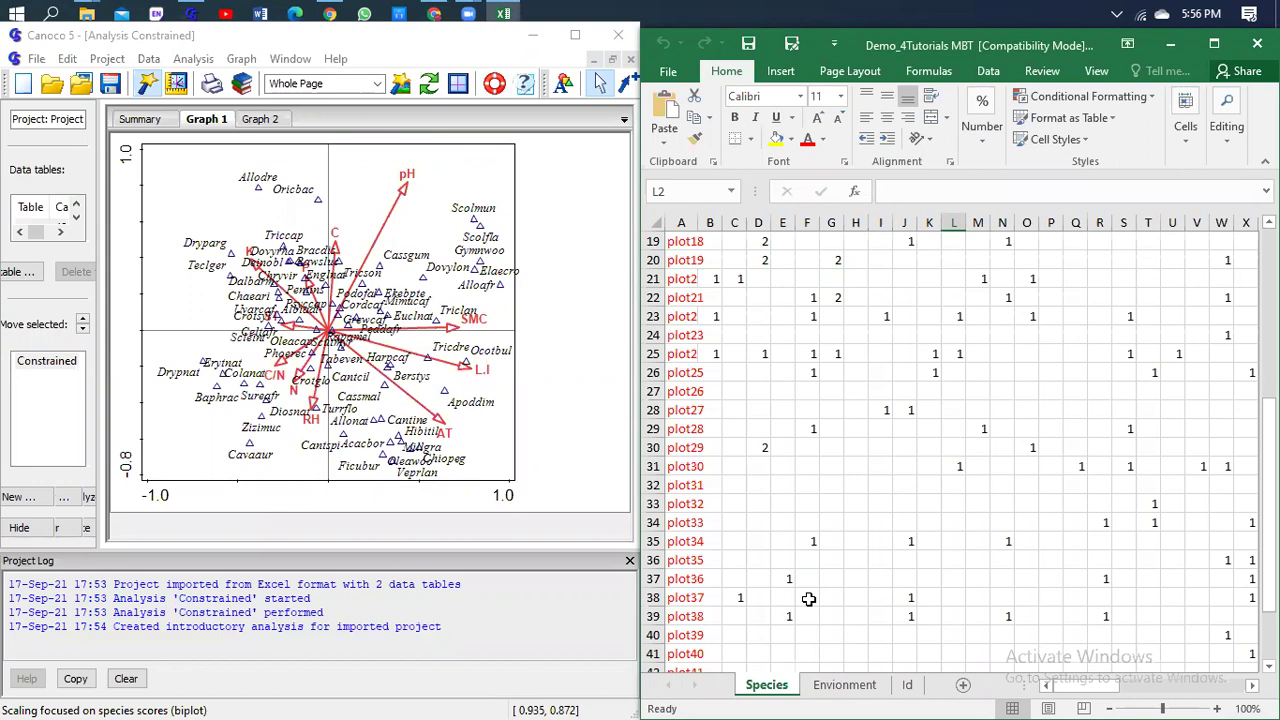
left_click(845, 686)
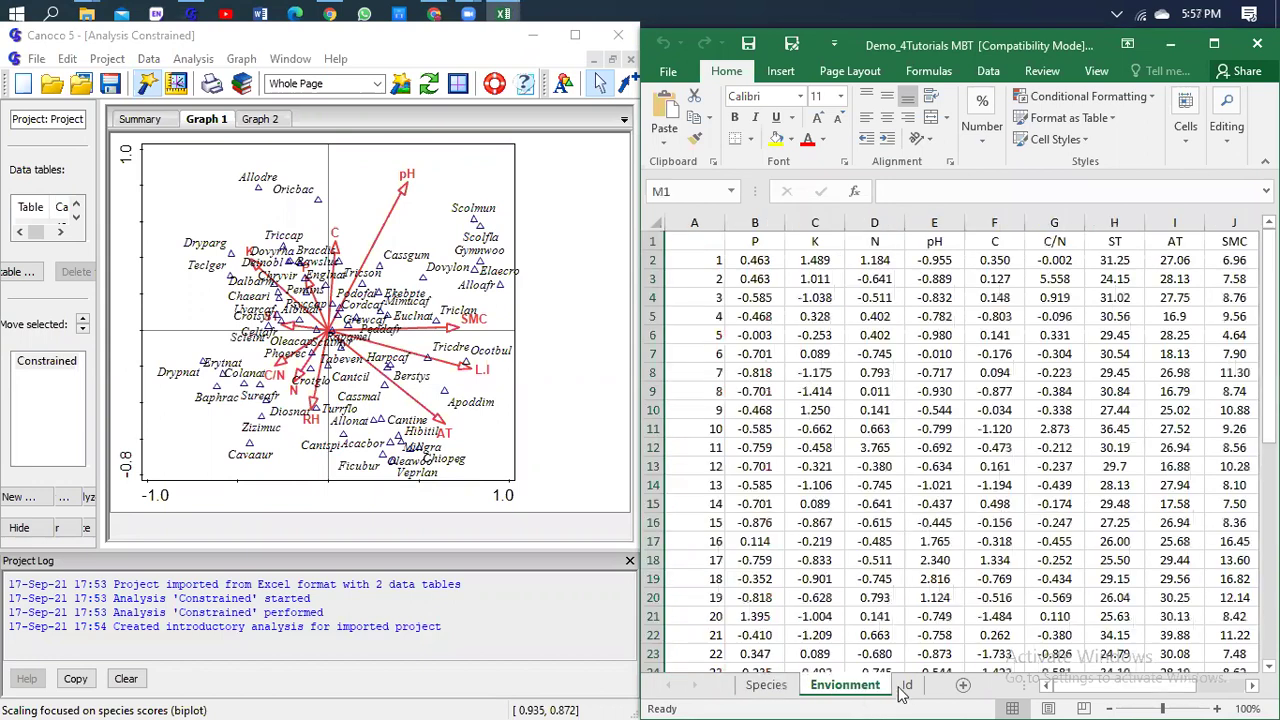
left_click(906, 685)
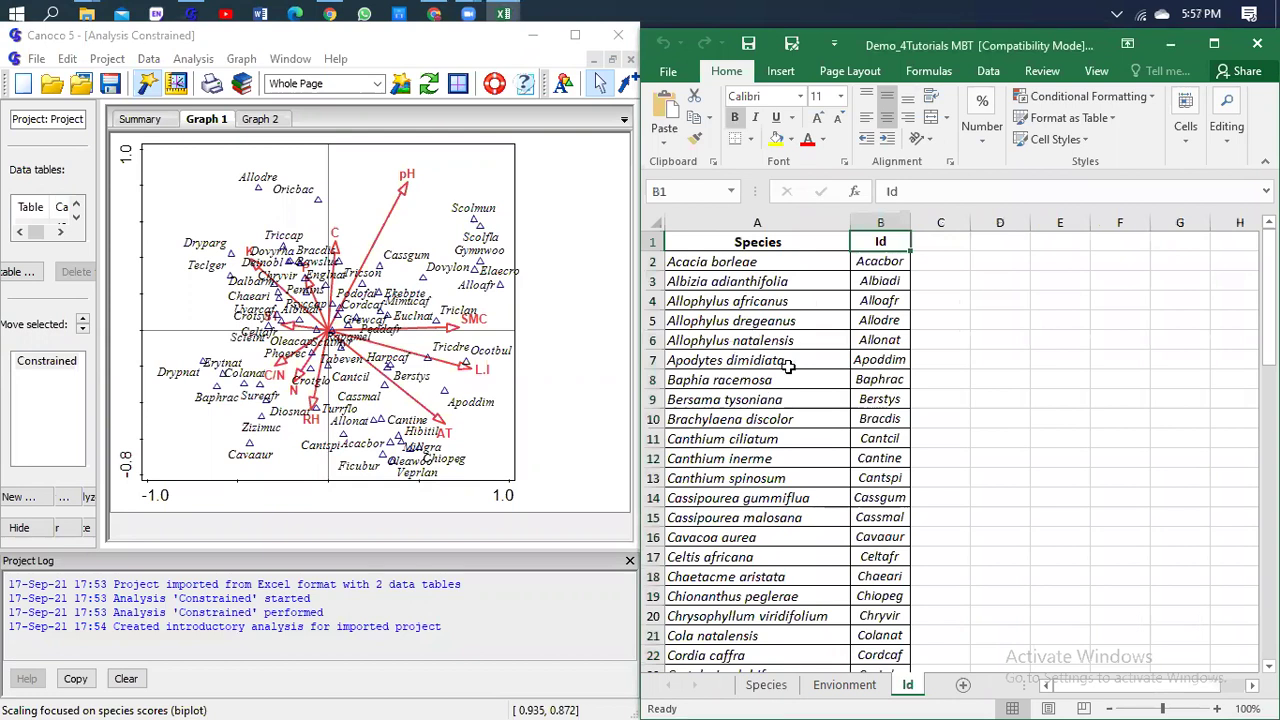
left_click(889, 226)
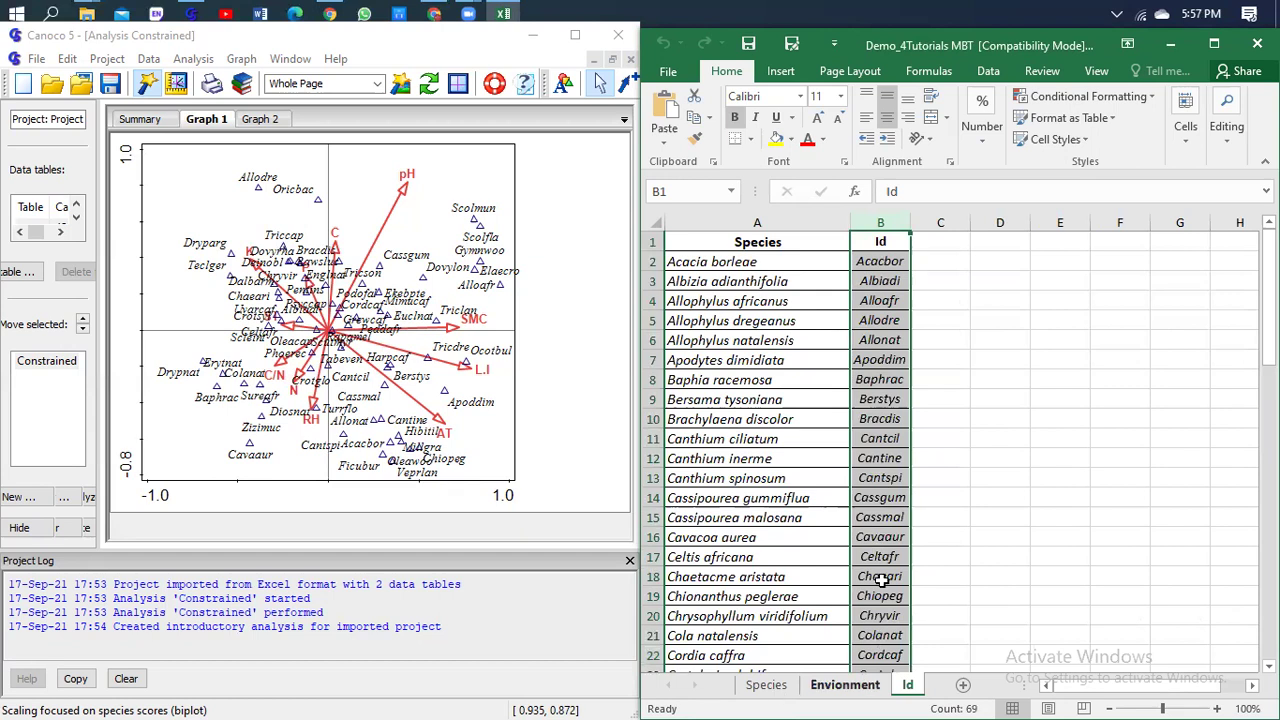
key("ctrl+Page_Up")
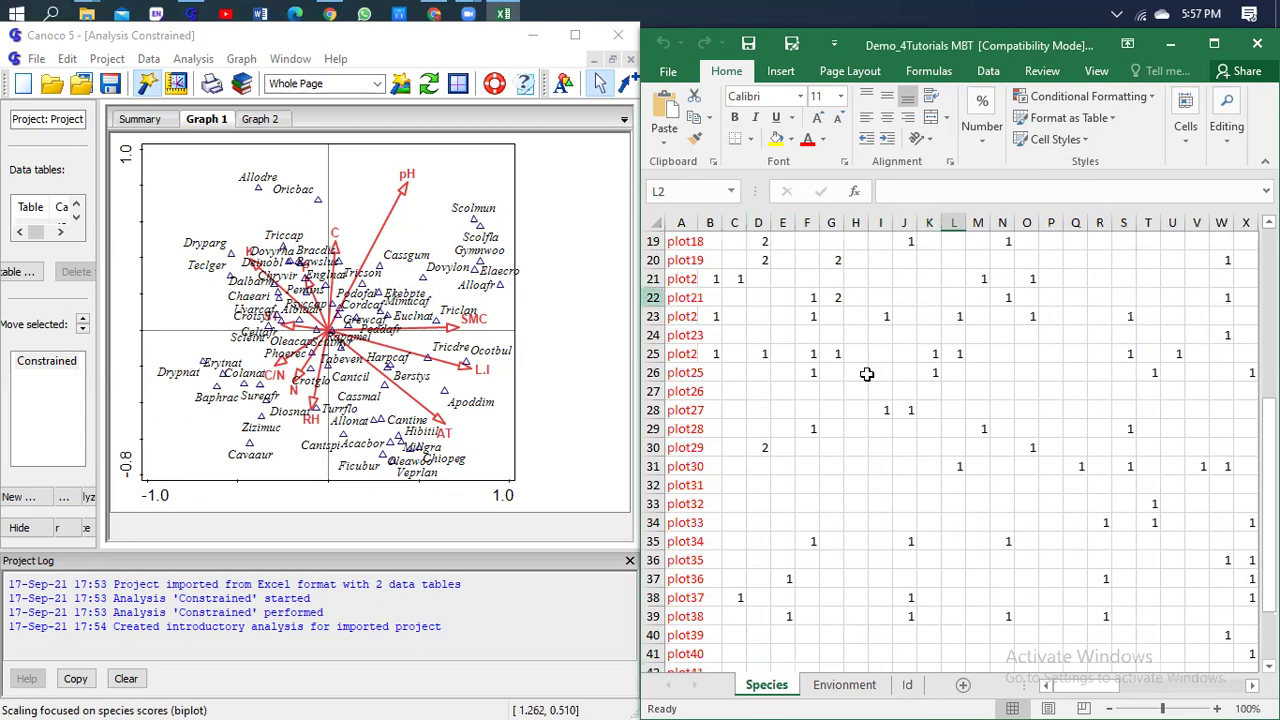
scroll(852, 372, "up", 6)
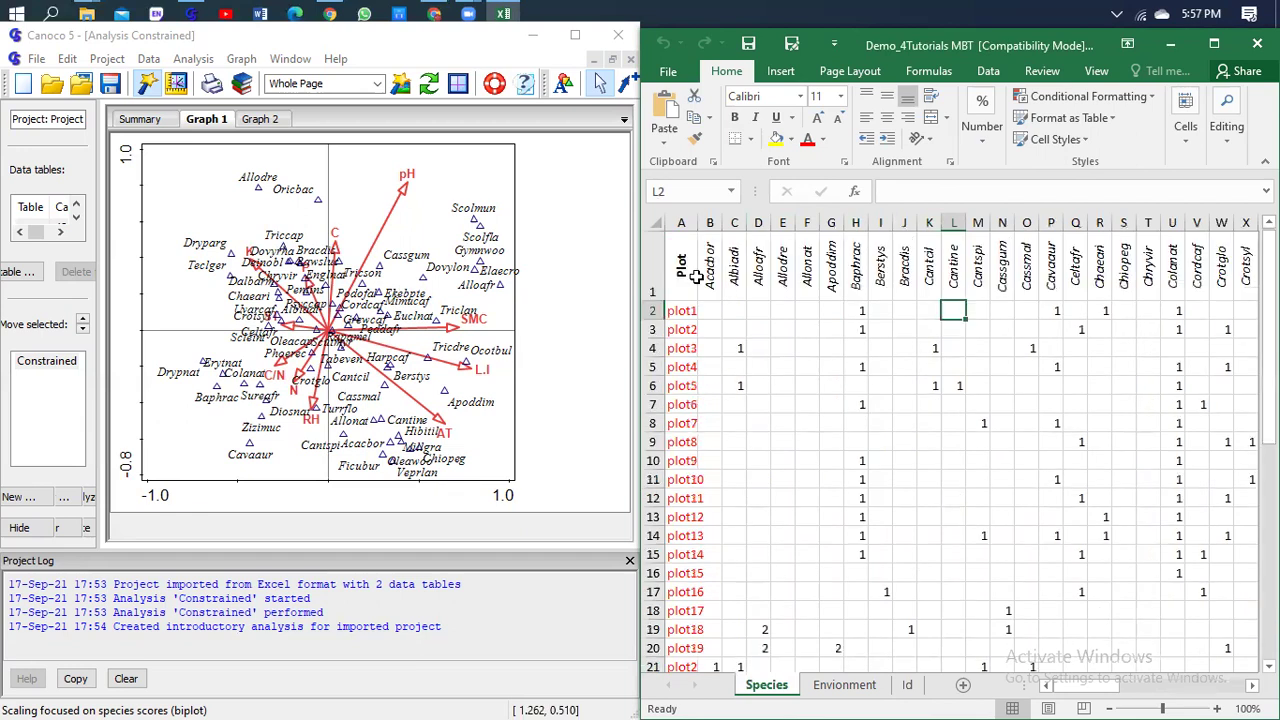
left_click(686, 222)
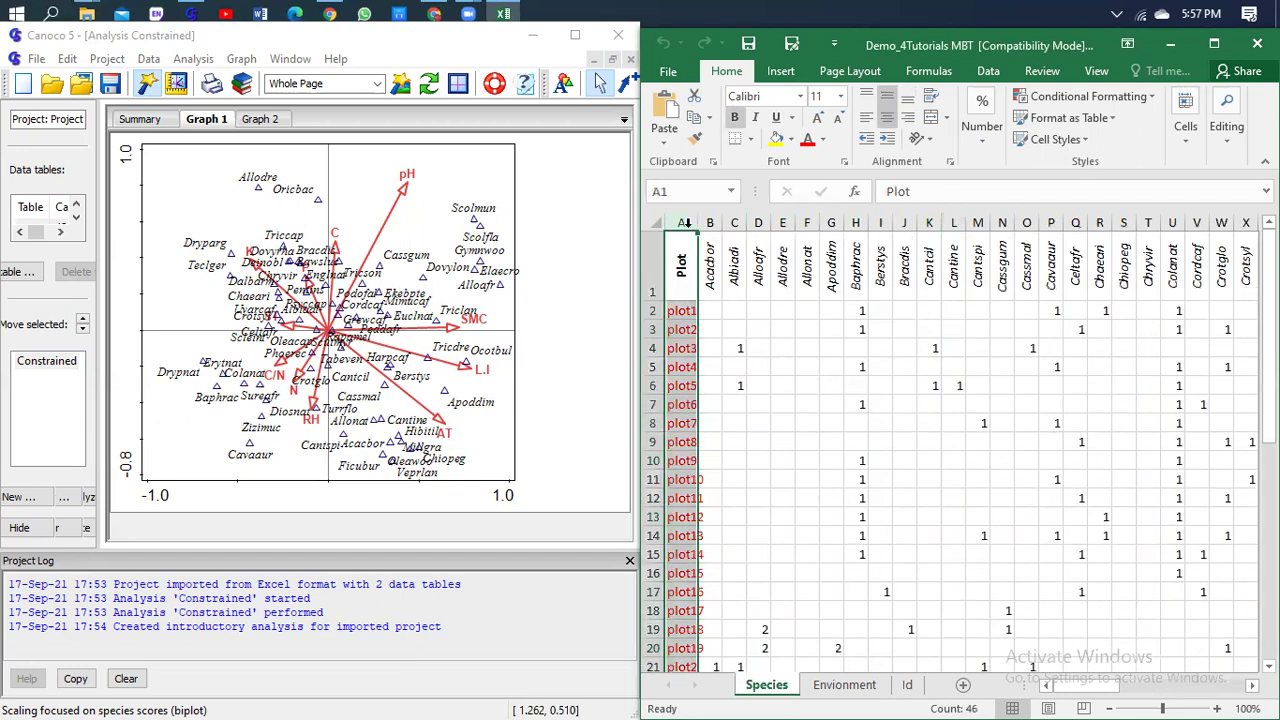
scroll(676, 596, "down", 7)
scroll(676, 585, "down", 2)
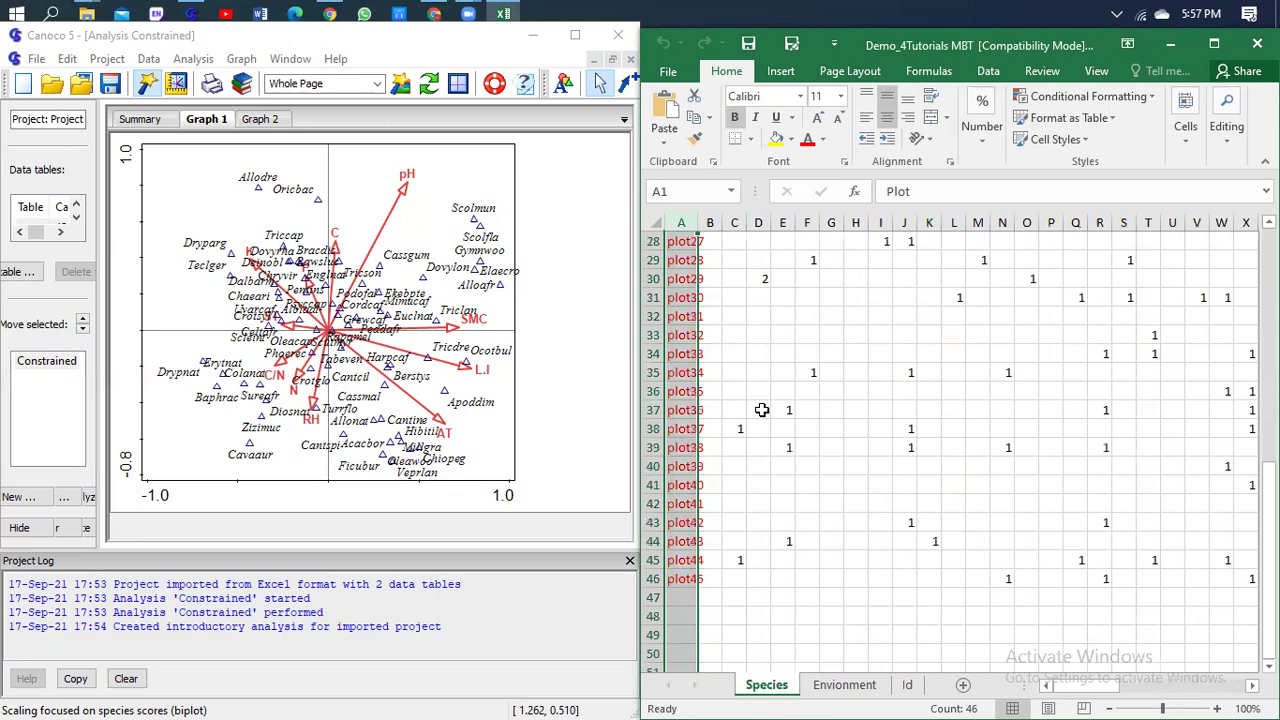
scroll(730, 310, "up", 9)
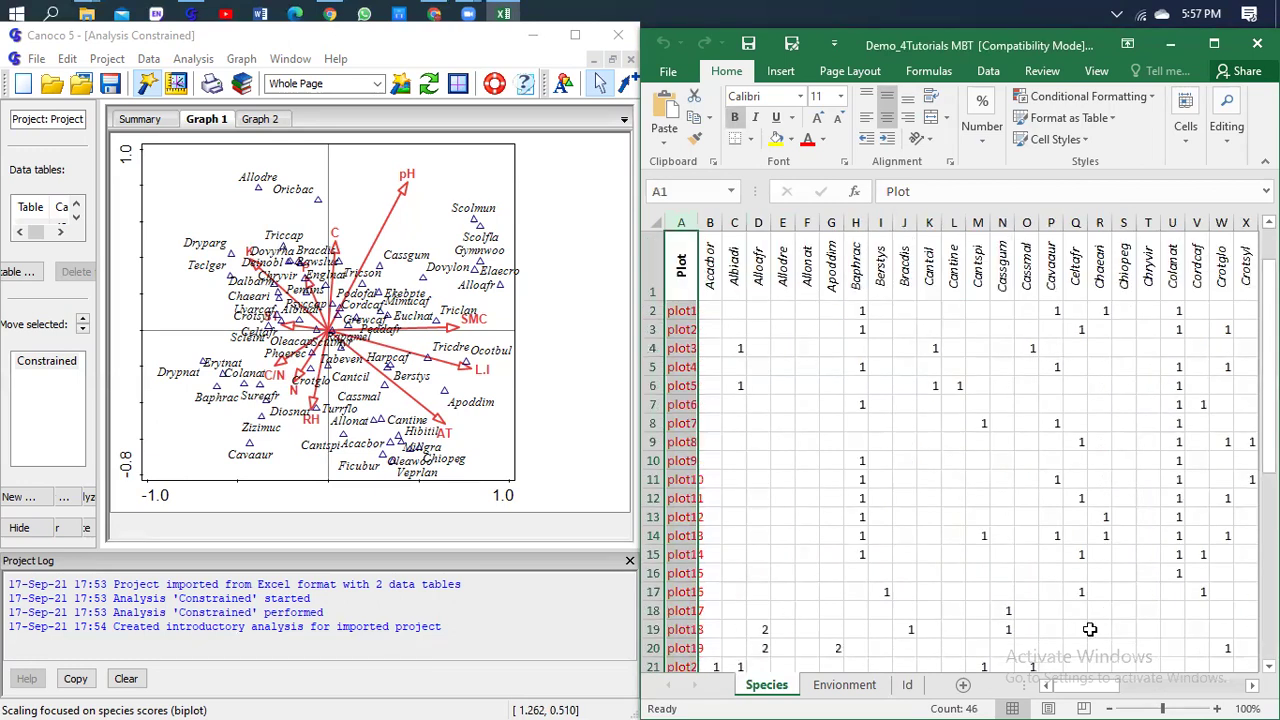
key("shift+space")
left_click_drag(1103, 685, 681, 221)
key("ctrl+Right")
key("ctrl+space")
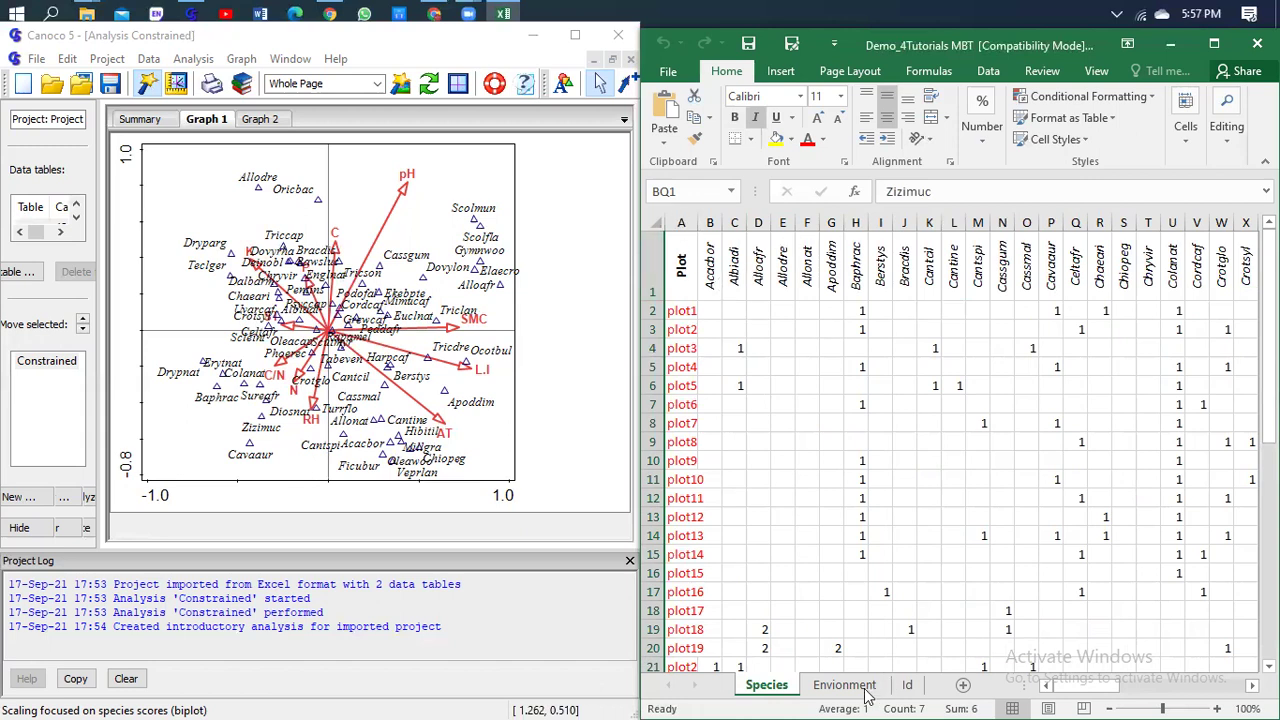
left_click(826, 696)
left_click(770, 688)
left_click(681, 221)
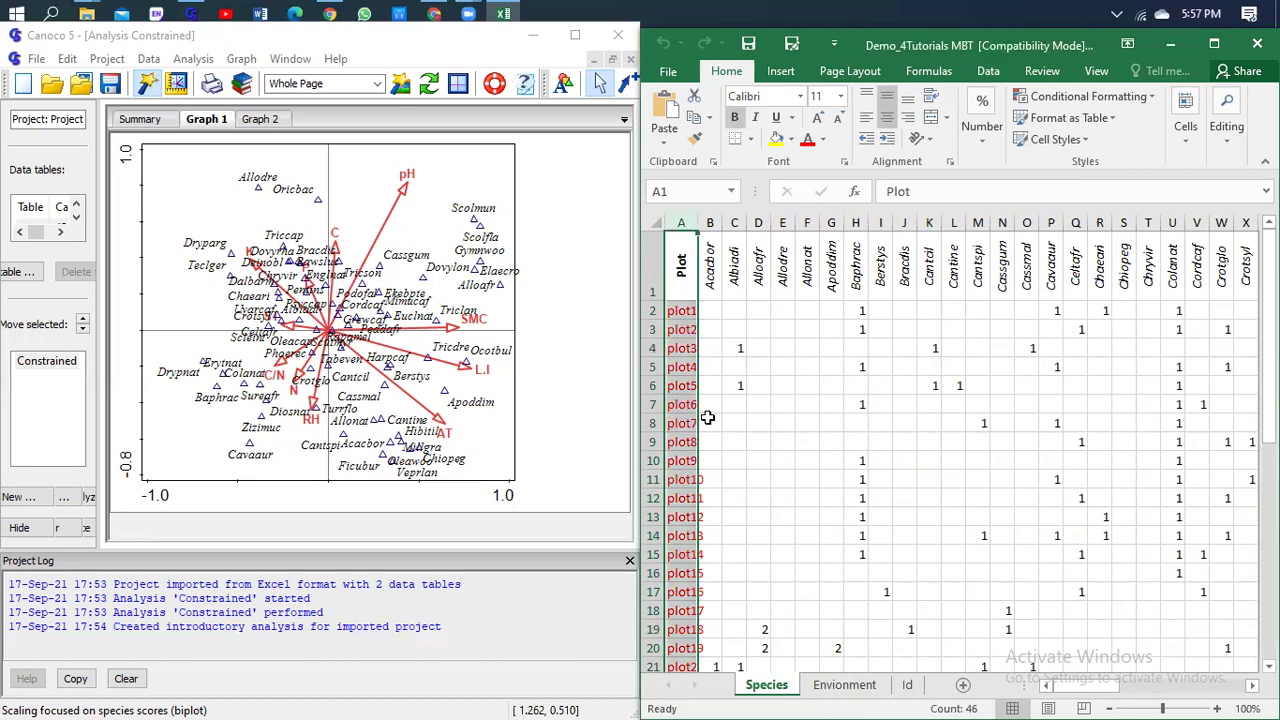
scroll(707, 415, "down", 11)
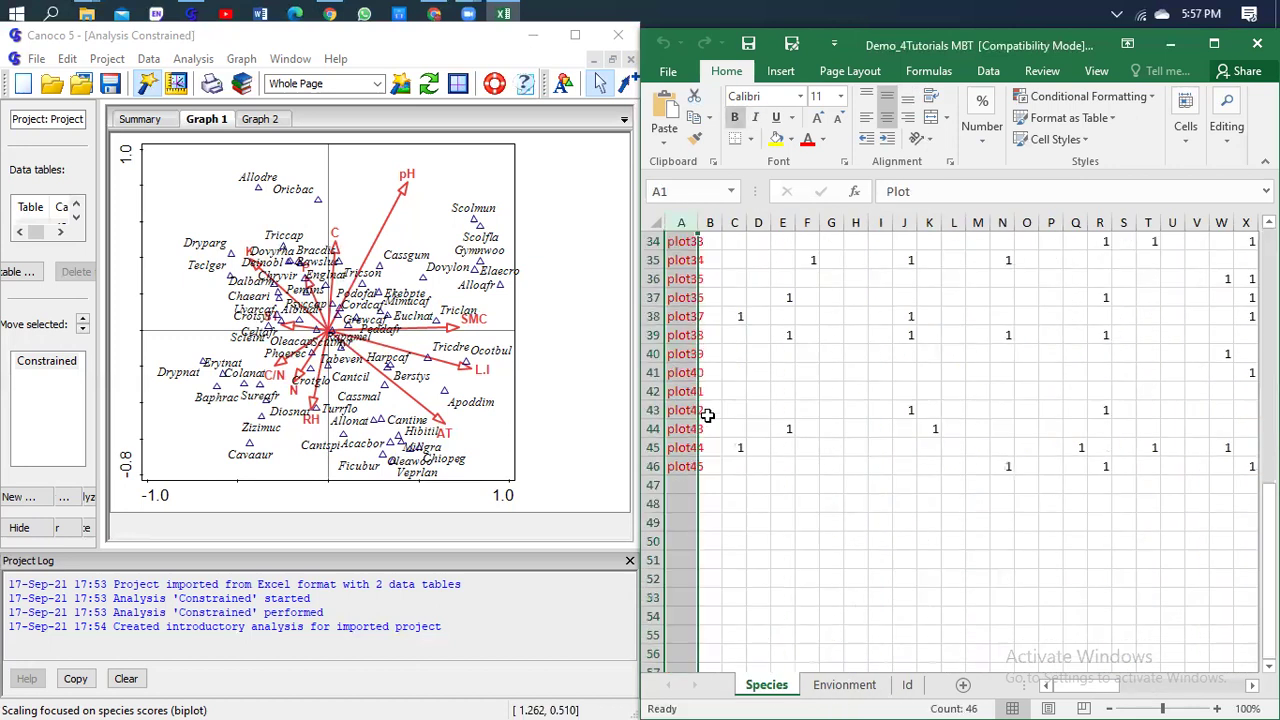
scroll(707, 415, "down", 2)
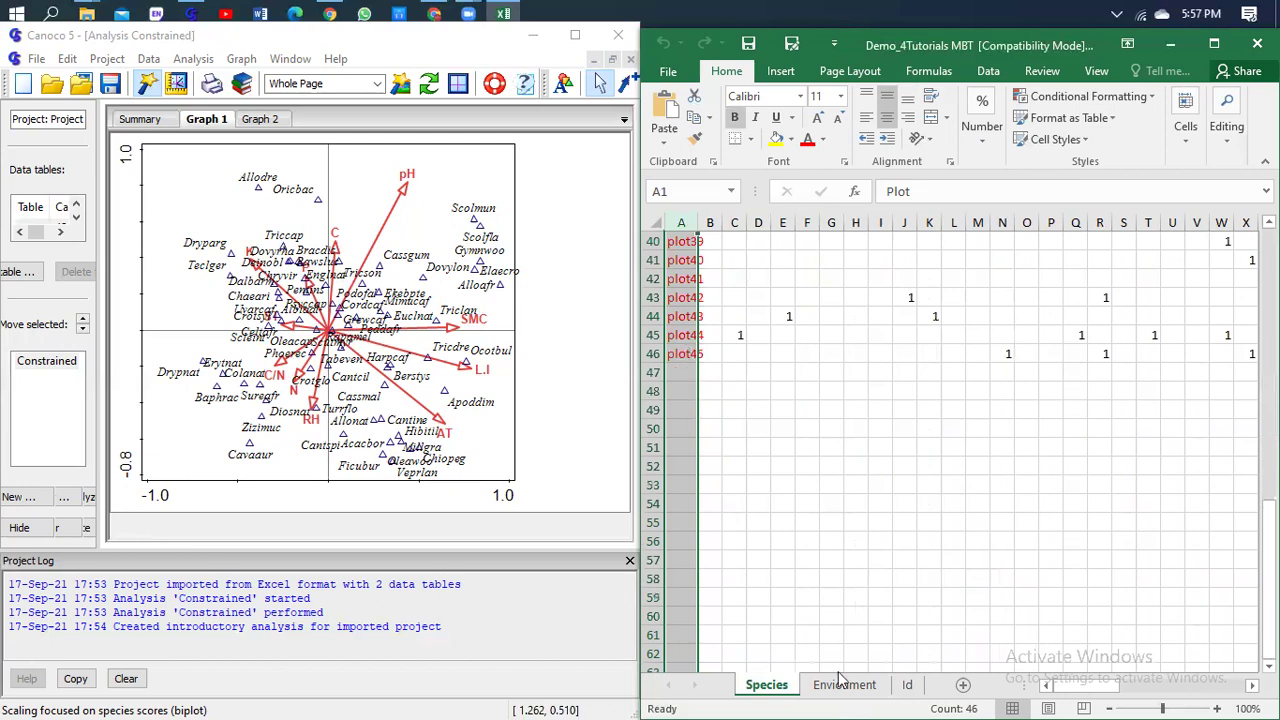
left_click(675, 354)
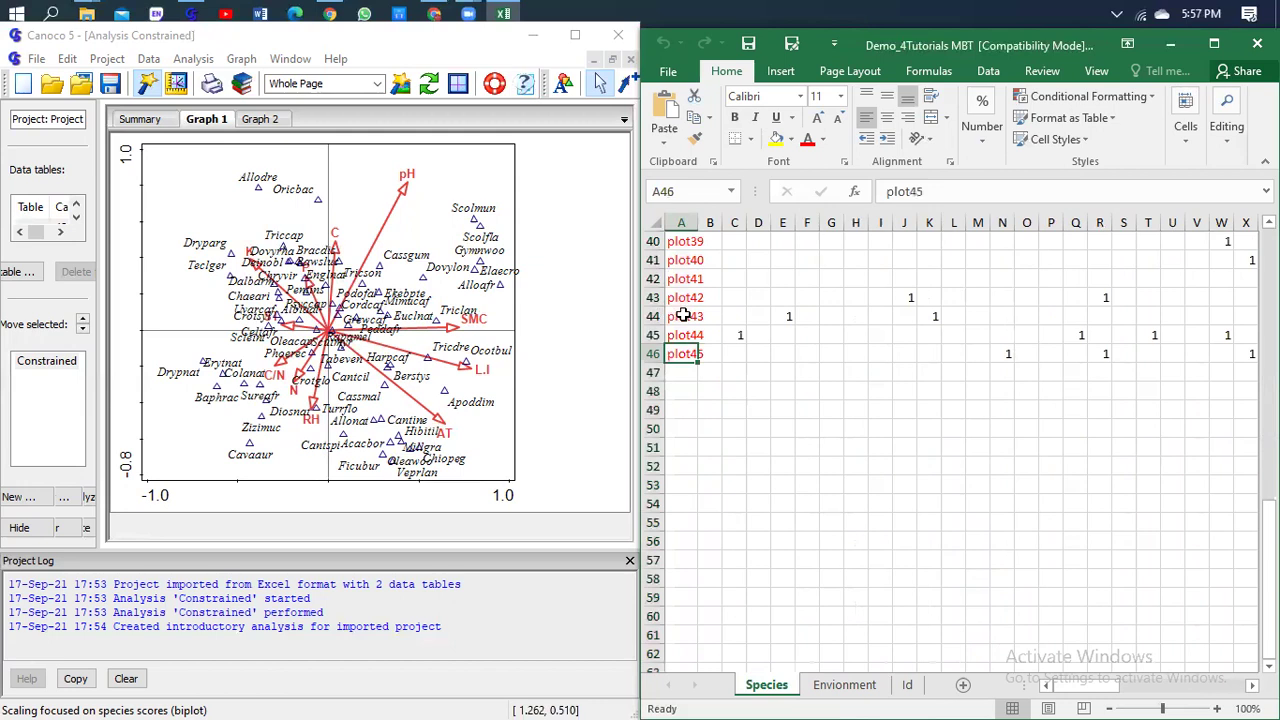
scroll(680, 312, "up", 13)
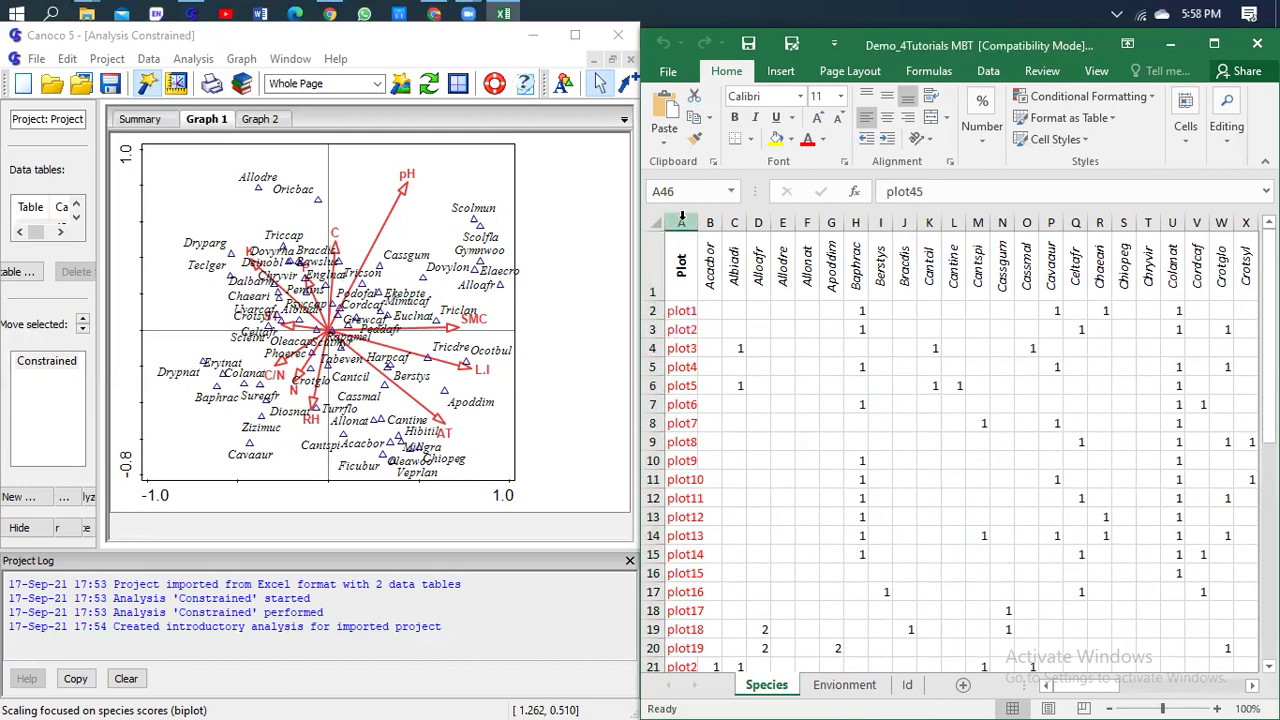
scroll(836, 694, "down", 4)
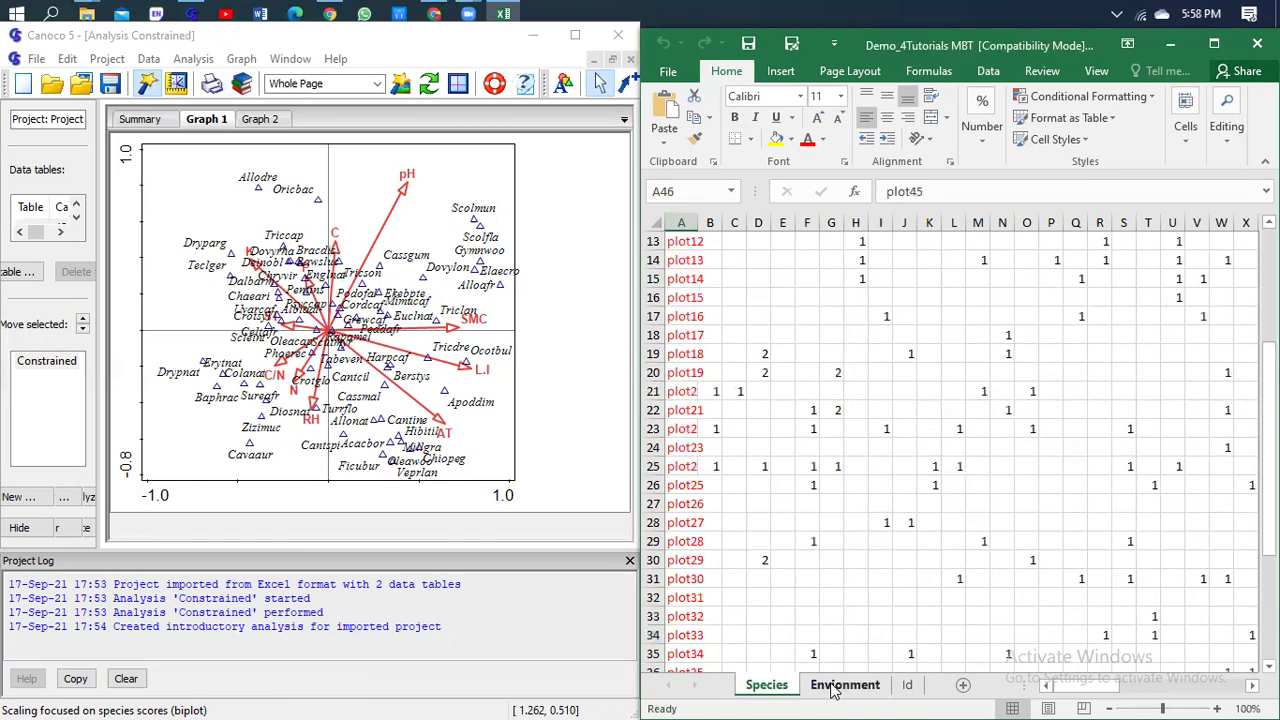
key("ctrl+Page_Down")
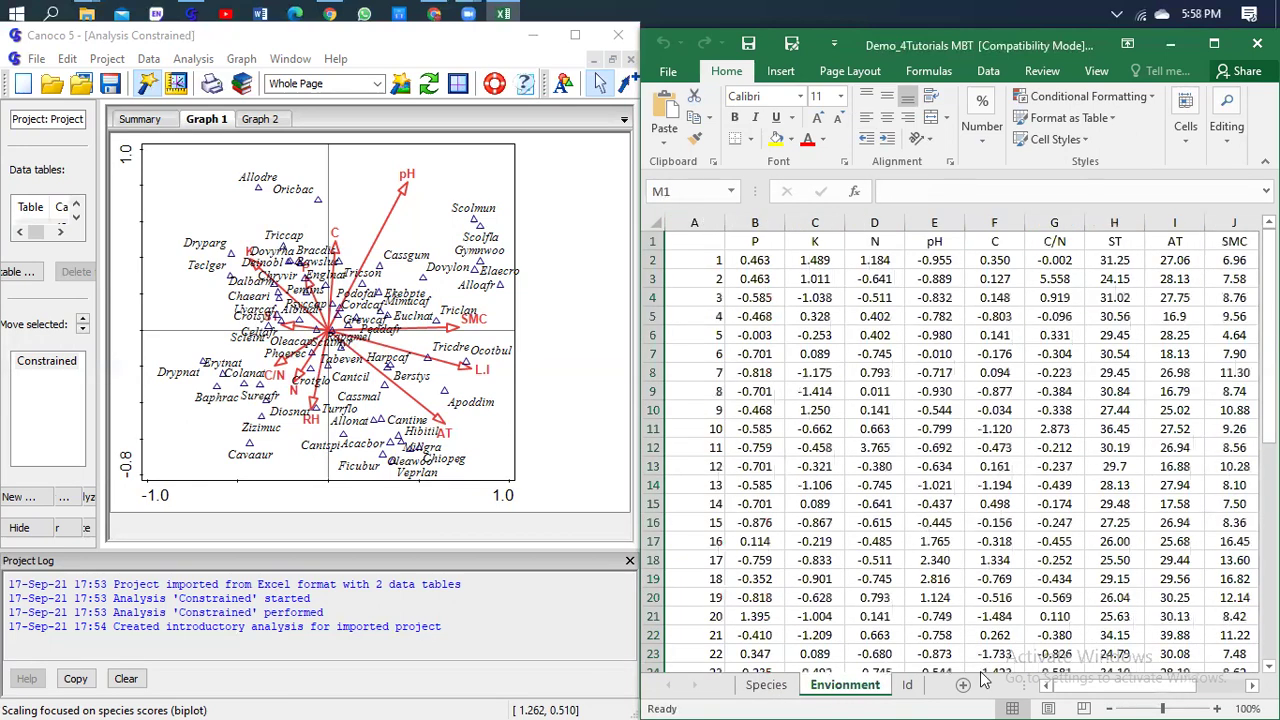
key("ctrl+space")
scroll(953, 640, "down", 4)
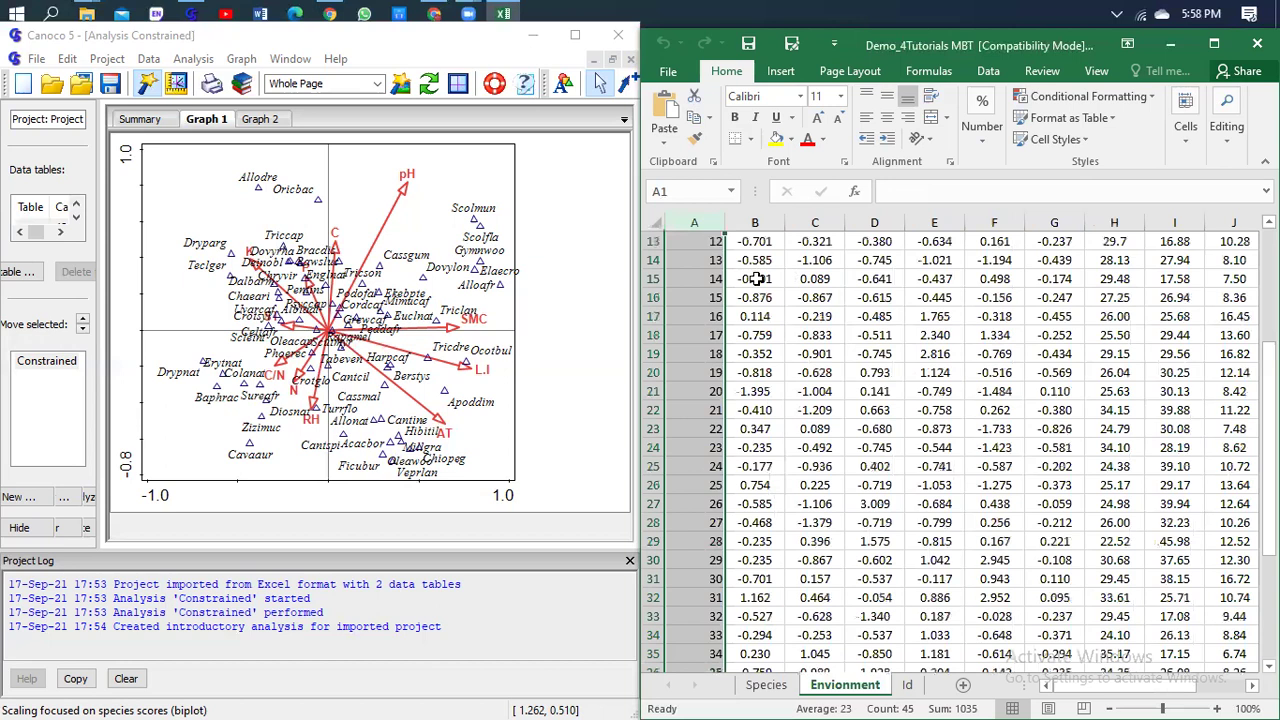
scroll(755, 279, "up", 4)
key("shift+space")
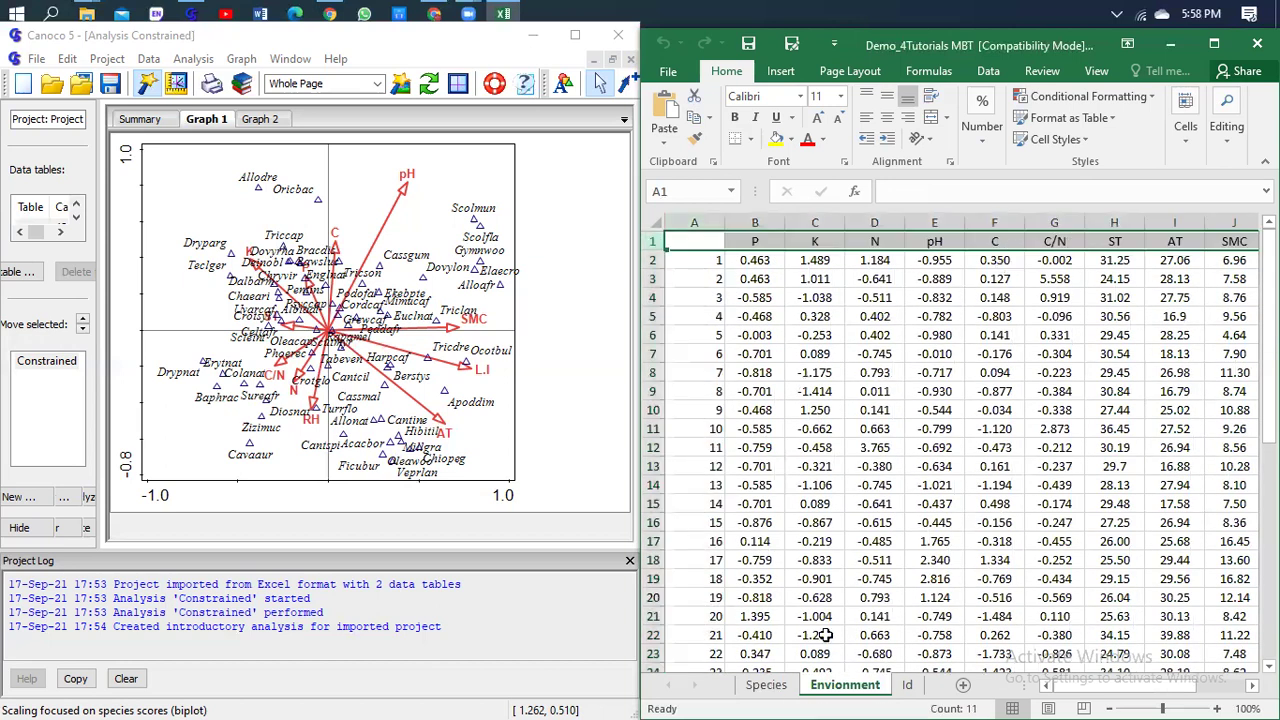
left_click(766, 686)
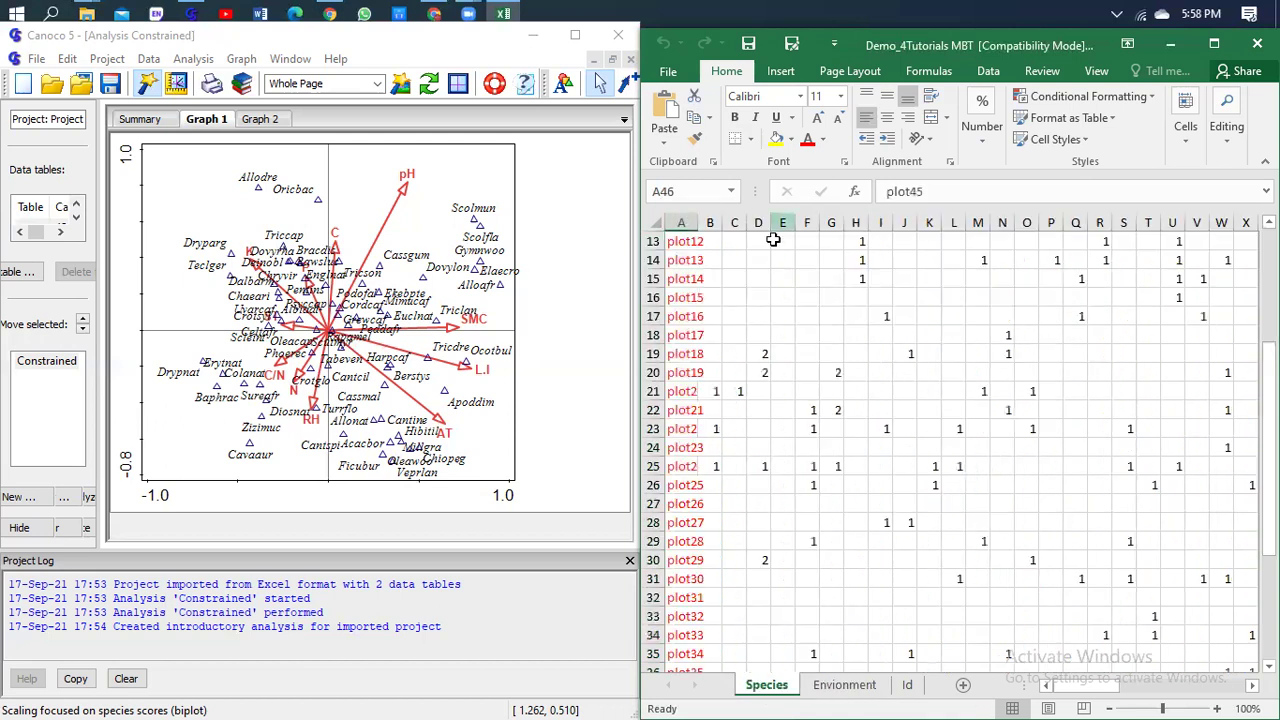
scroll(650, 265, "up", 4)
left_click(650, 265)
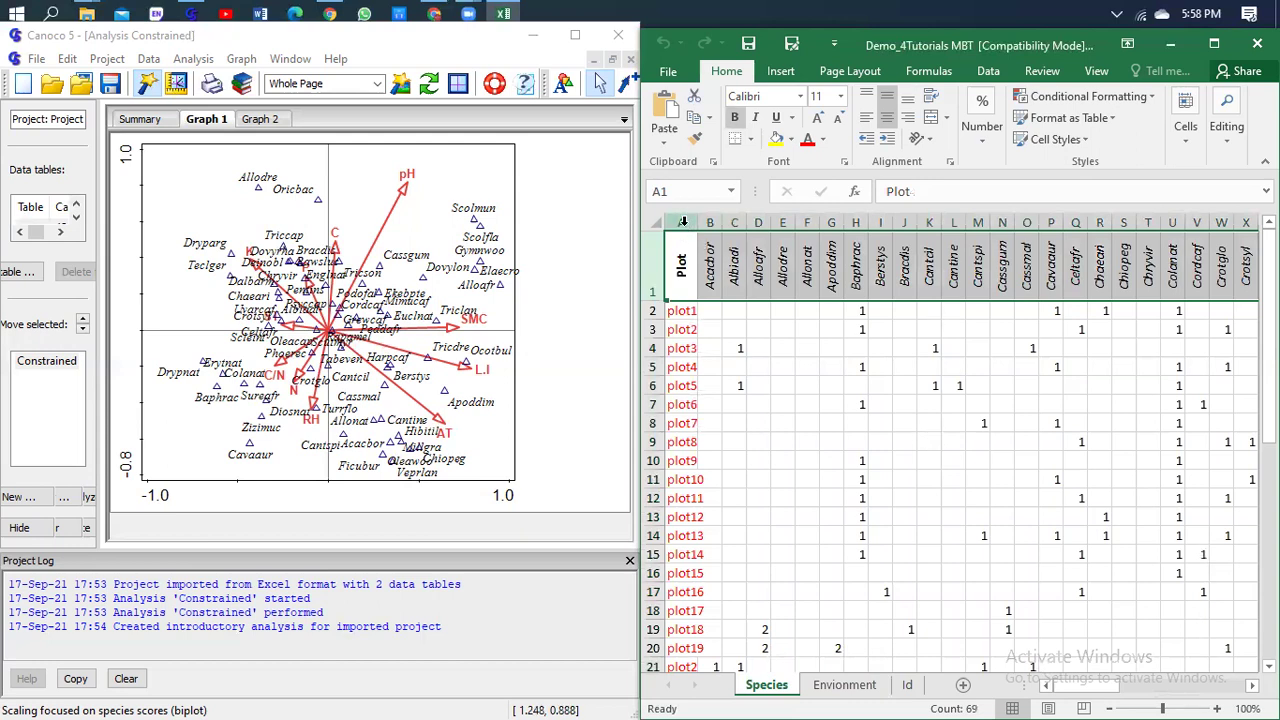
left_click(850, 686)
left_click_drag(702, 570, 670, 418)
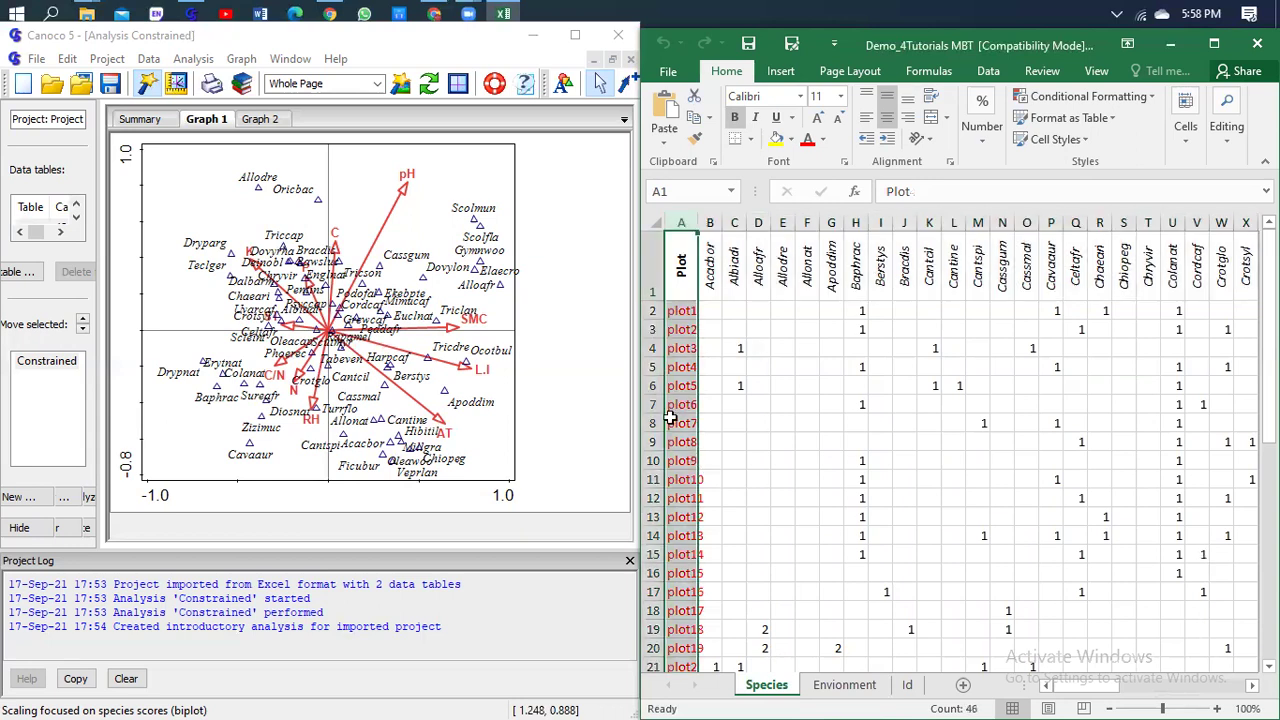
scroll(668, 590, "down", 1)
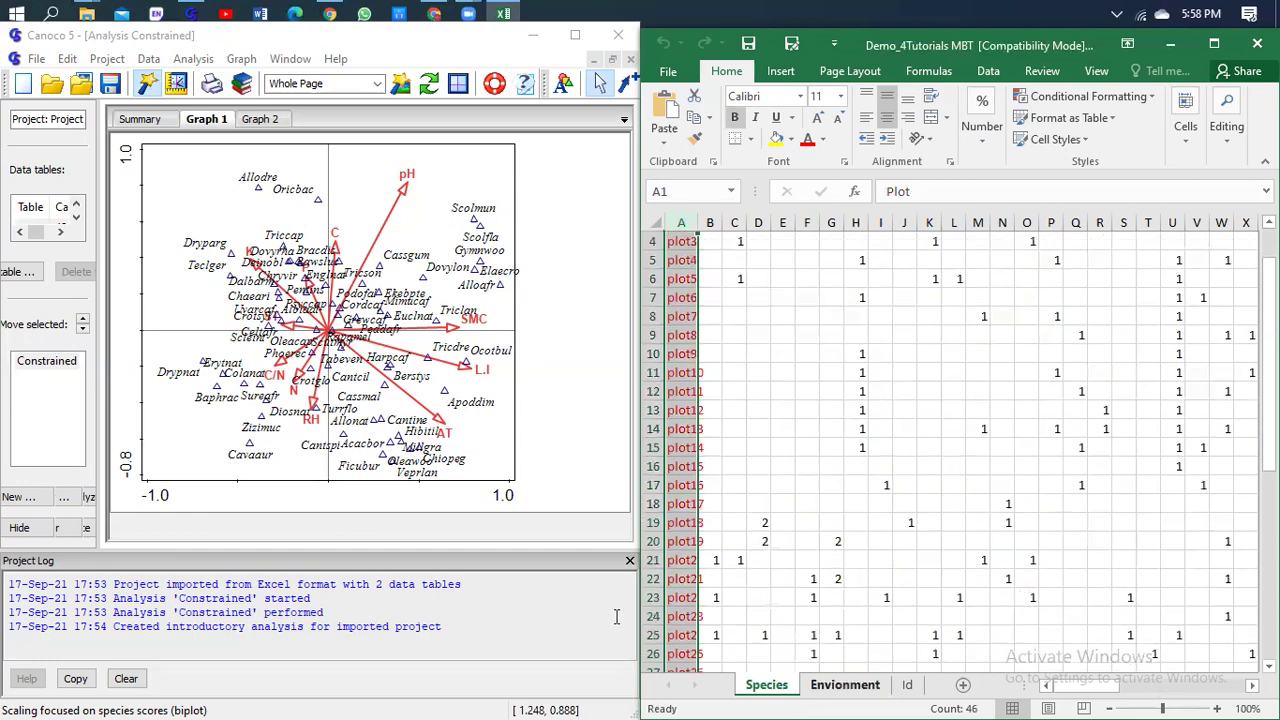
scroll(677, 607, "down", 4)
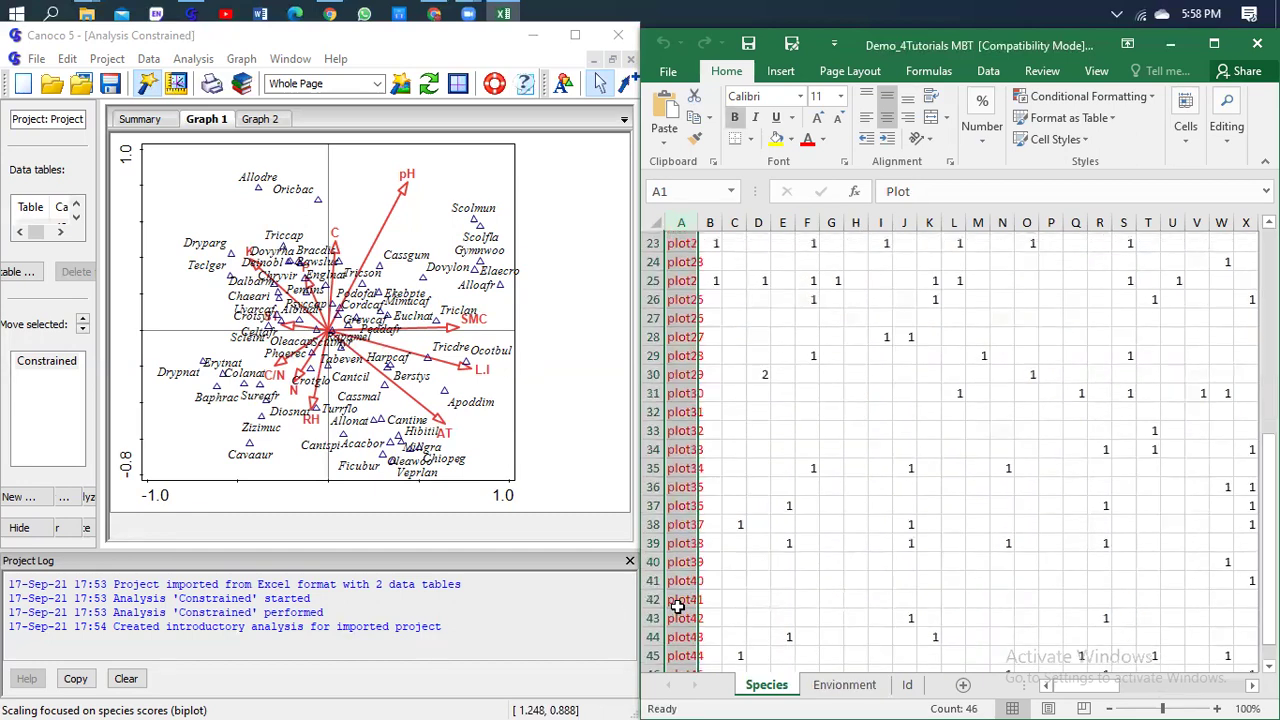
scroll(697, 586, "down", 4)
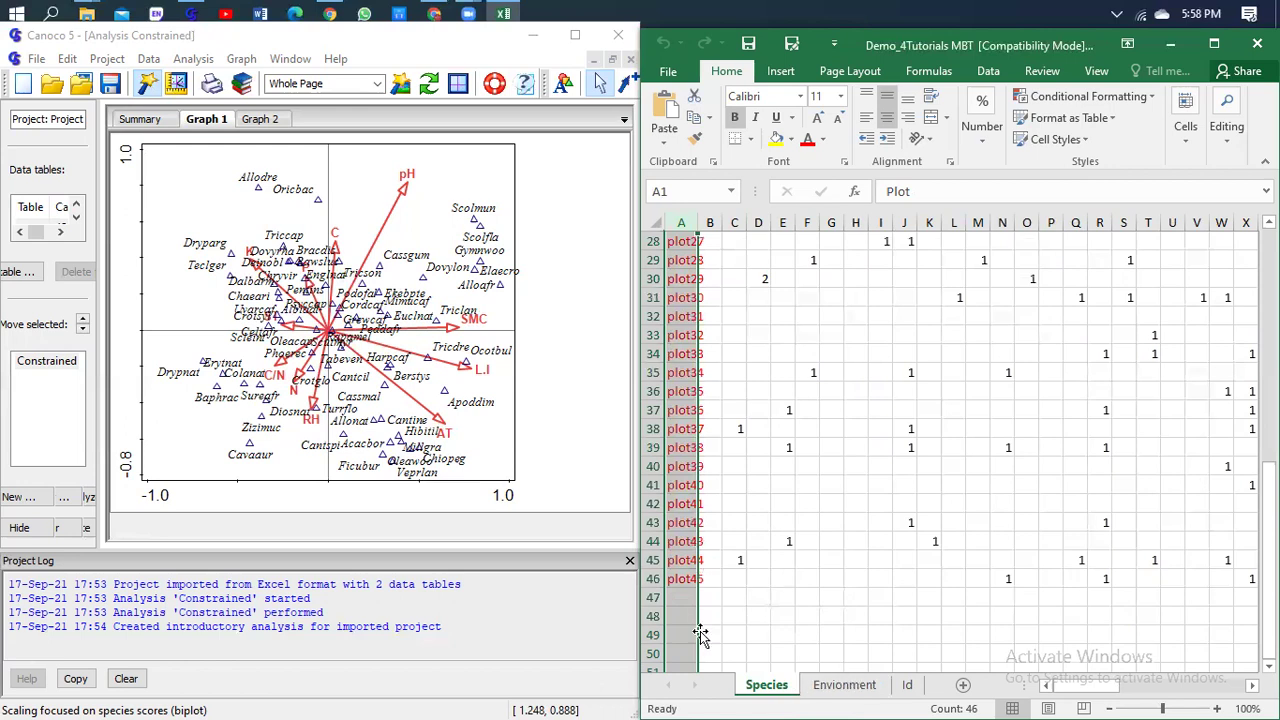
scroll(700, 618, "down", 1)
scroll(672, 585, "up", 1)
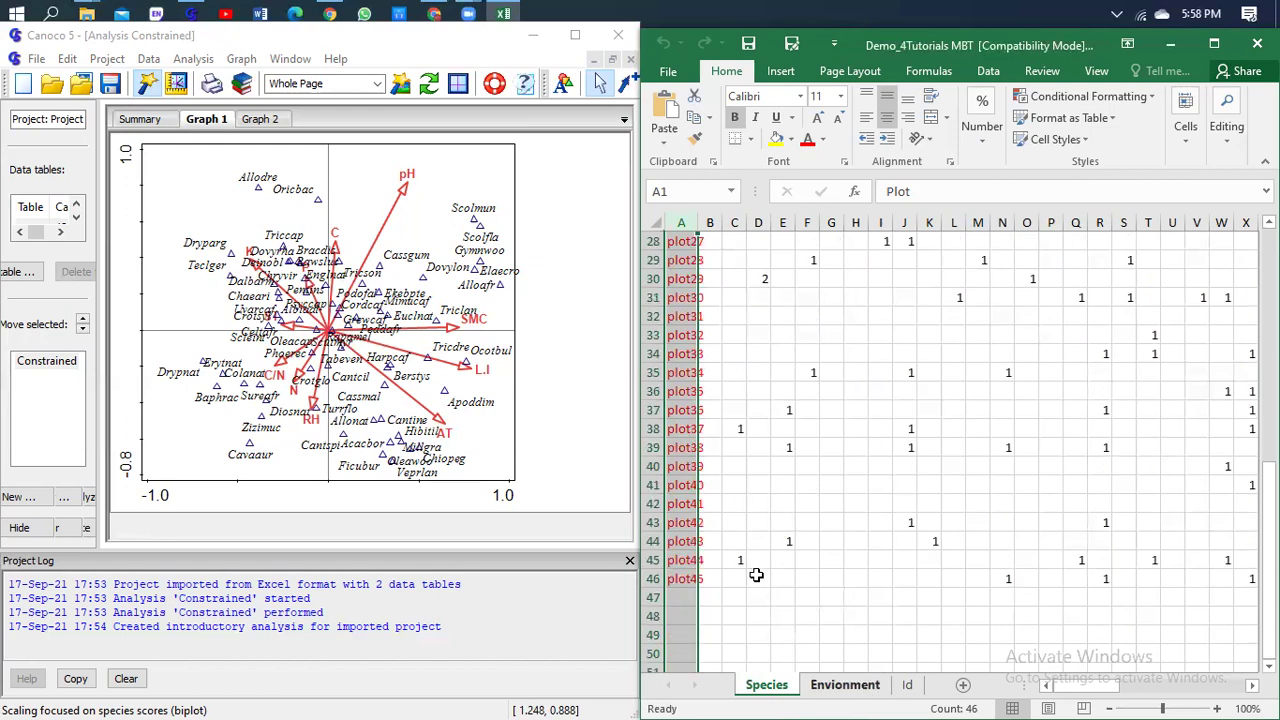
key("ctrl+Page_Down")
scroll(757, 540, "down", 13)
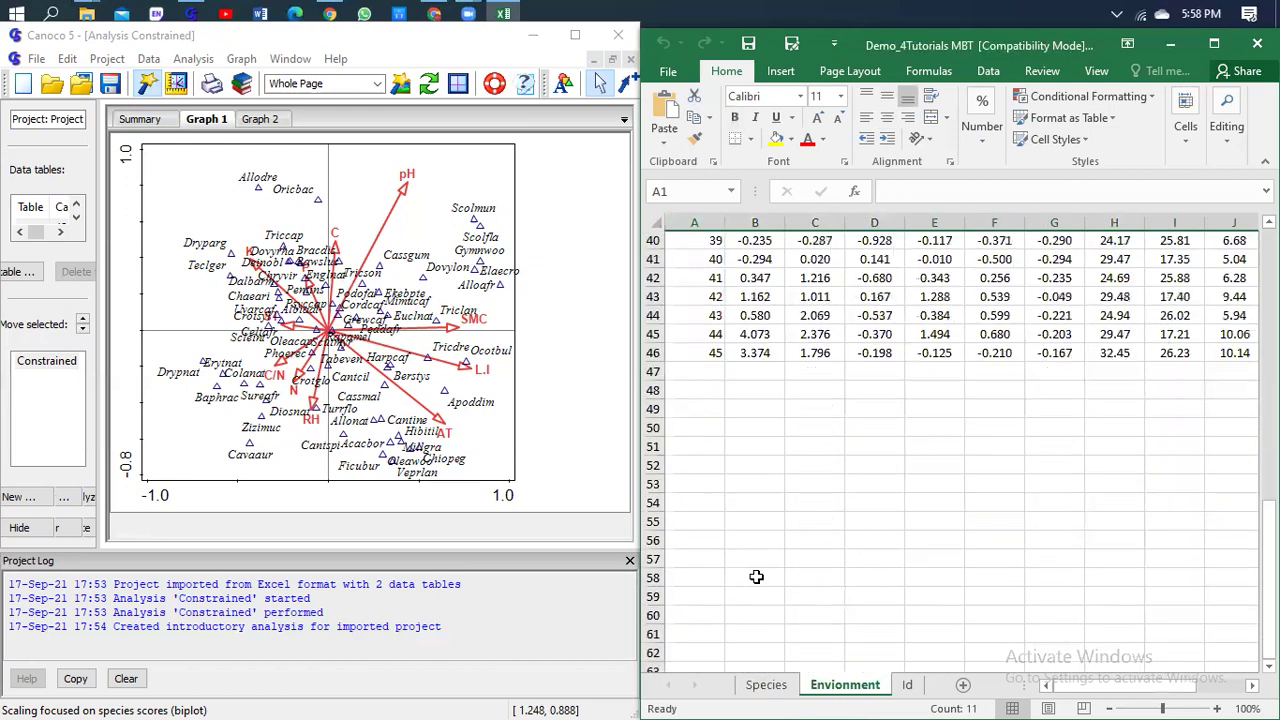
scroll(757, 626, "up", 4)
left_click(776, 686)
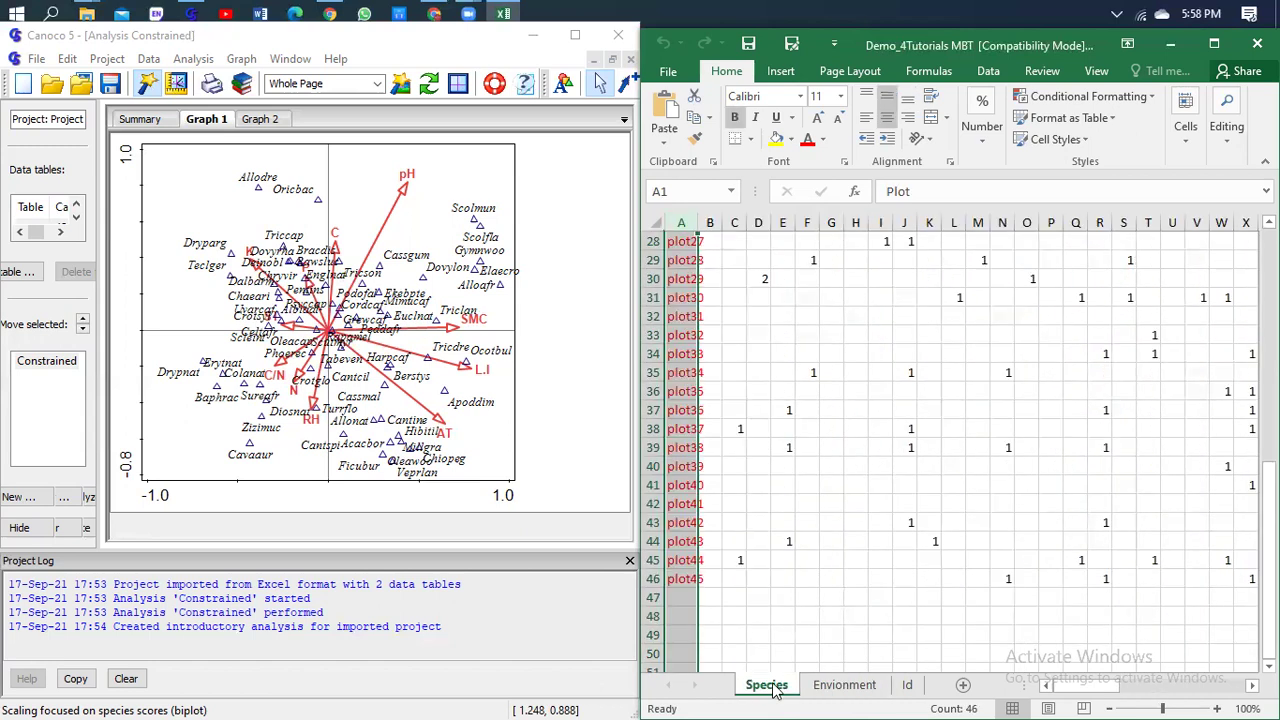
left_click(895, 446)
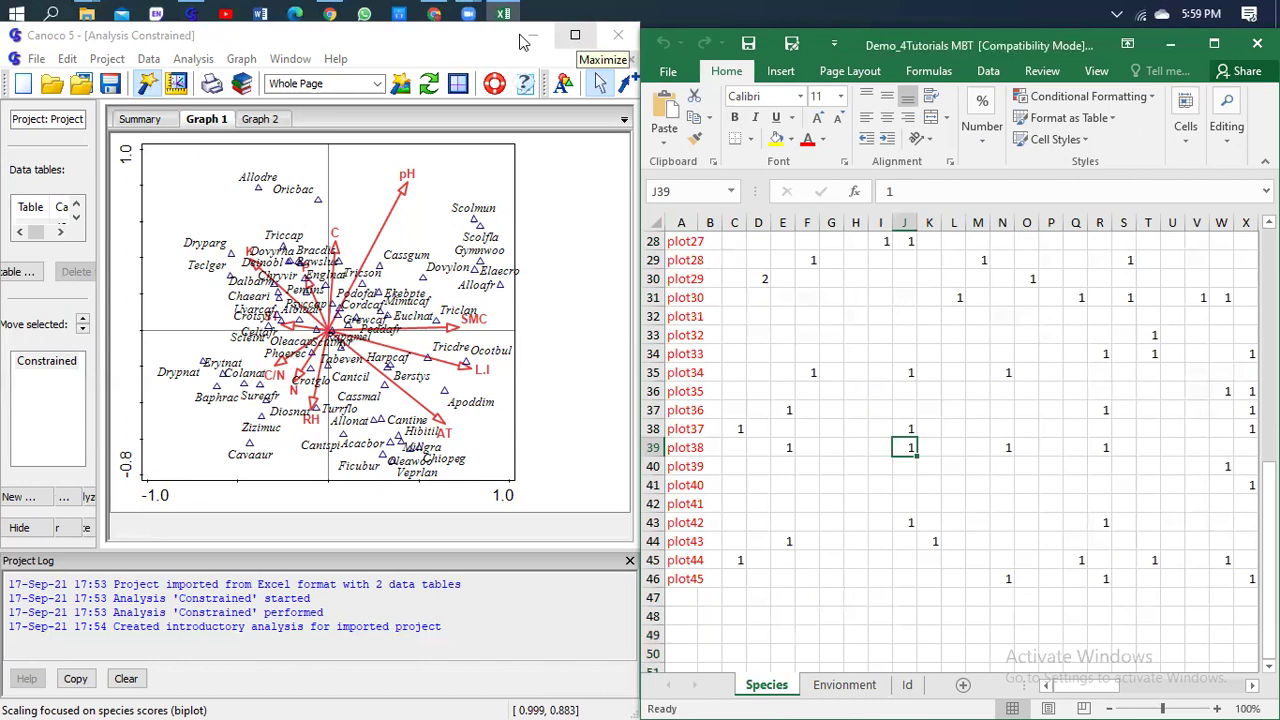
Close Excel and begin a new project import from Excel, discarding unsaved Project 9 changes
left_click(1257, 43)
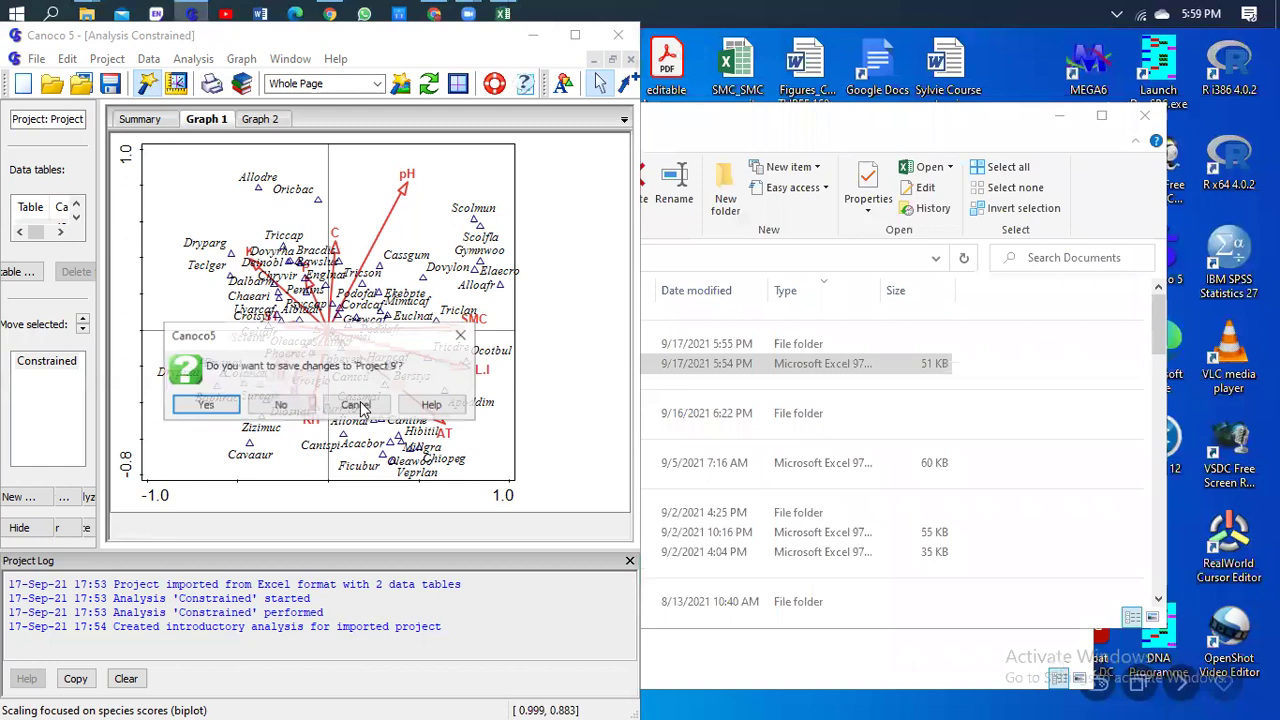
left_click(358, 405)
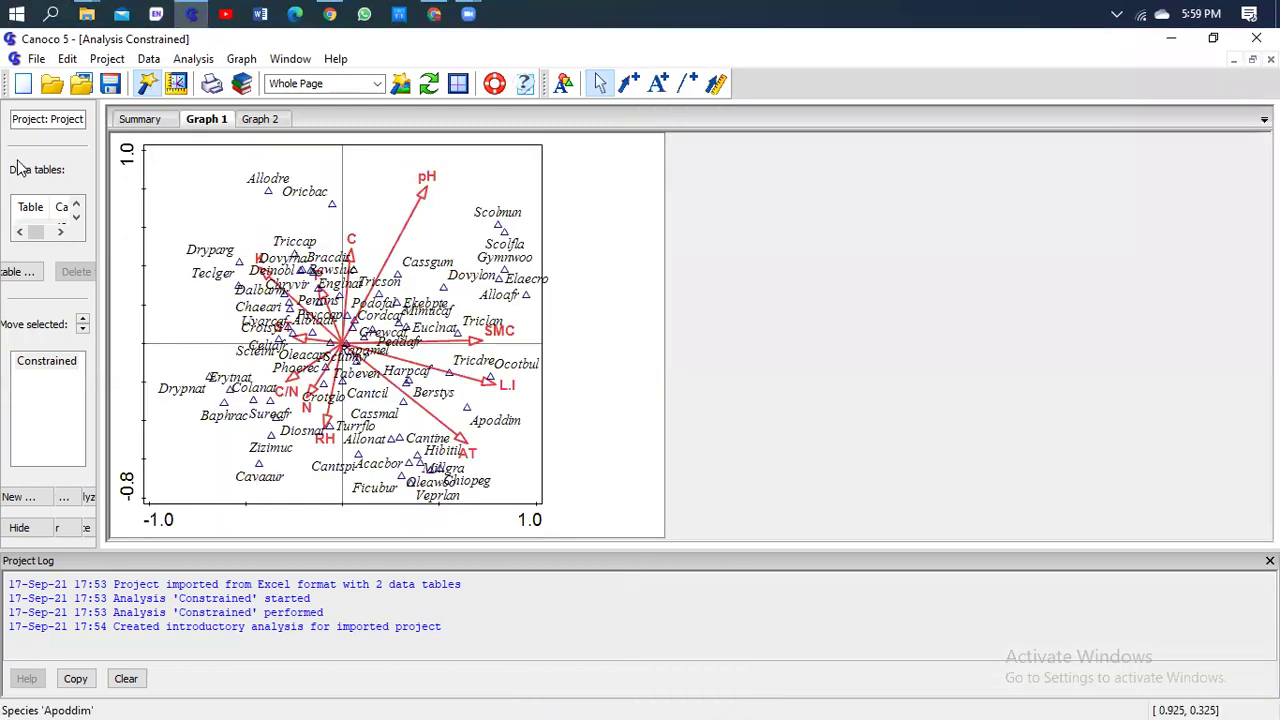
left_click(35, 60)
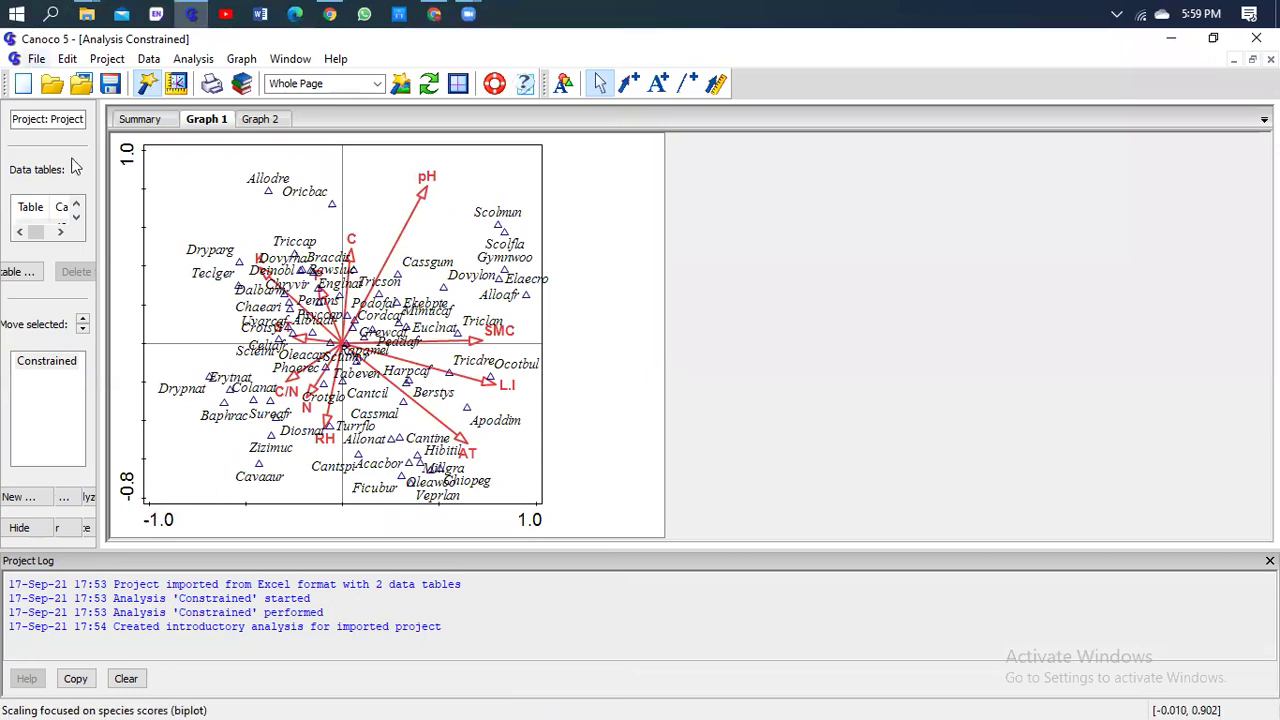
mouse_move(133, 121)
left_click(250, 121)
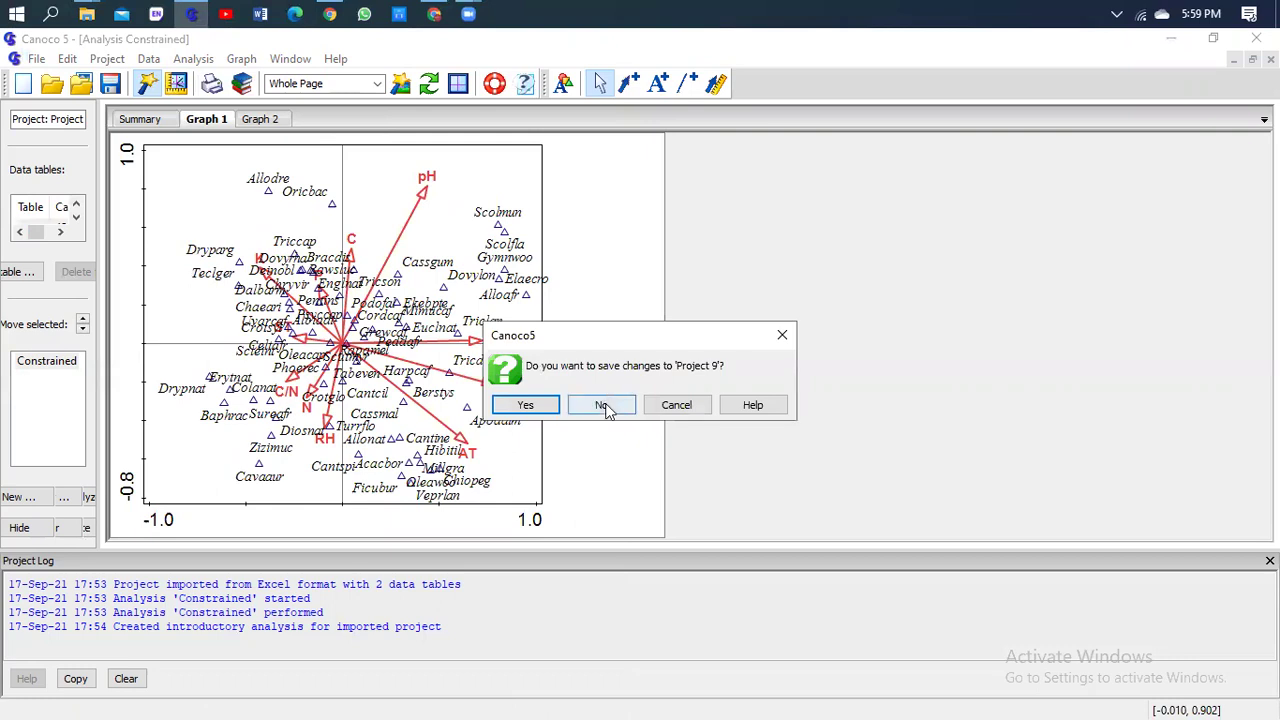
left_click(600, 403)
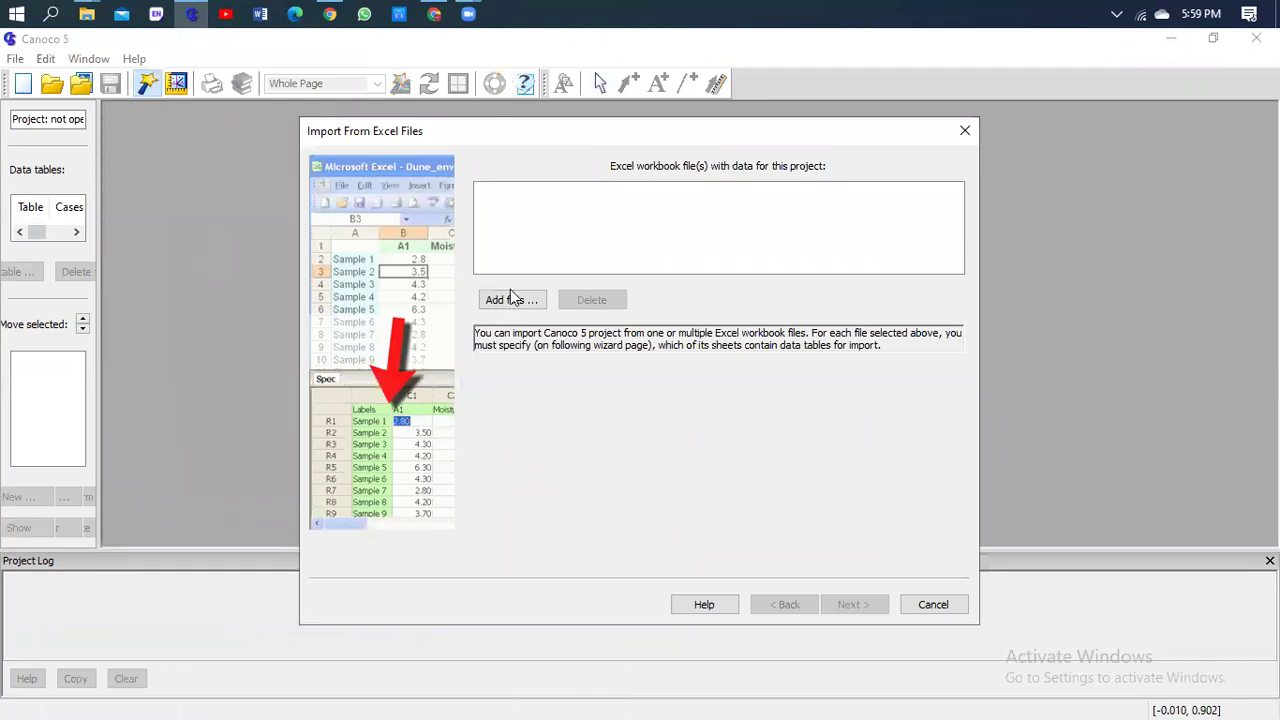
Add the Demo_4Tutorials MBT.xls workbook and tick its Species and Envionment sheets
left_click(507, 300)
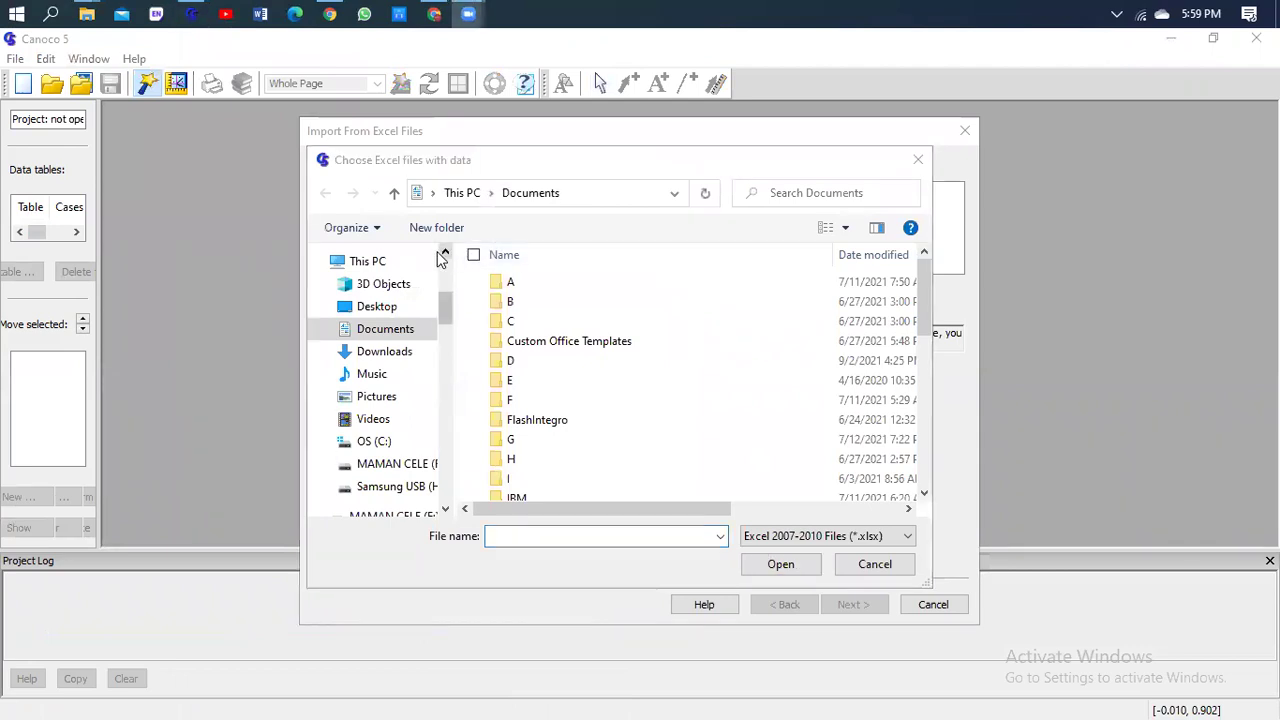
left_click(521, 535)
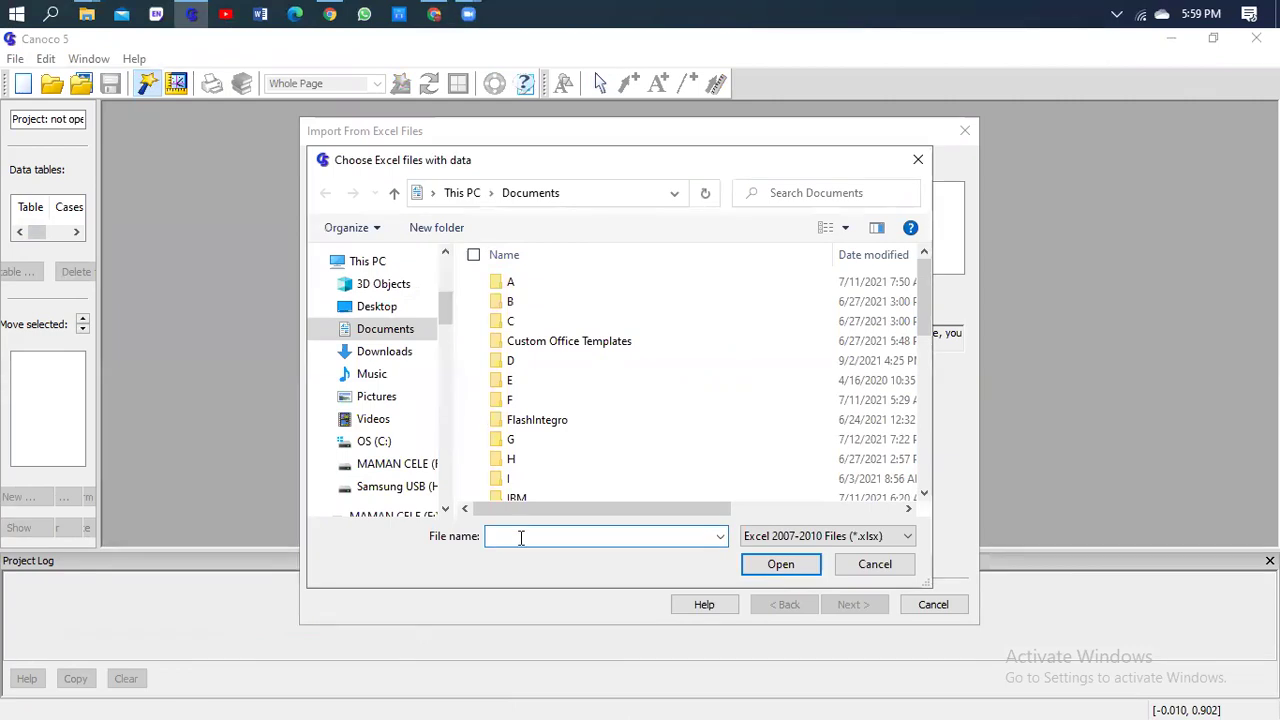
type("de")
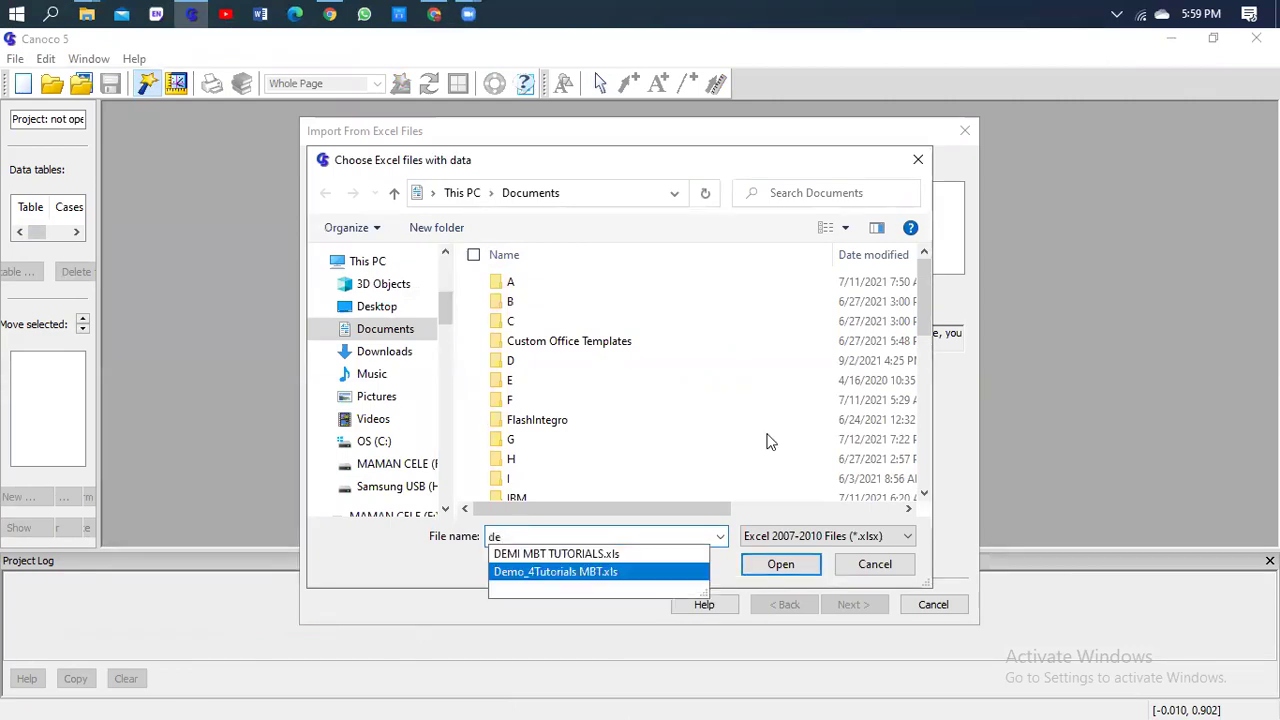
key("Return")
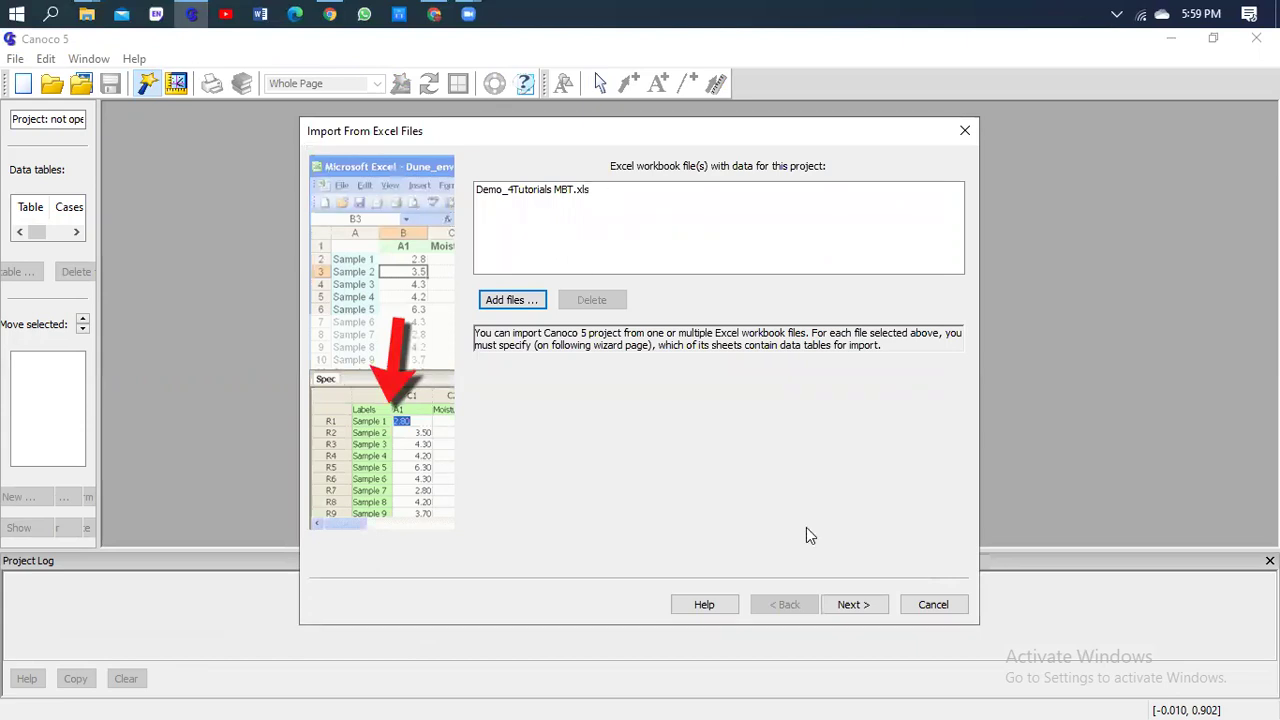
left_click(853, 606)
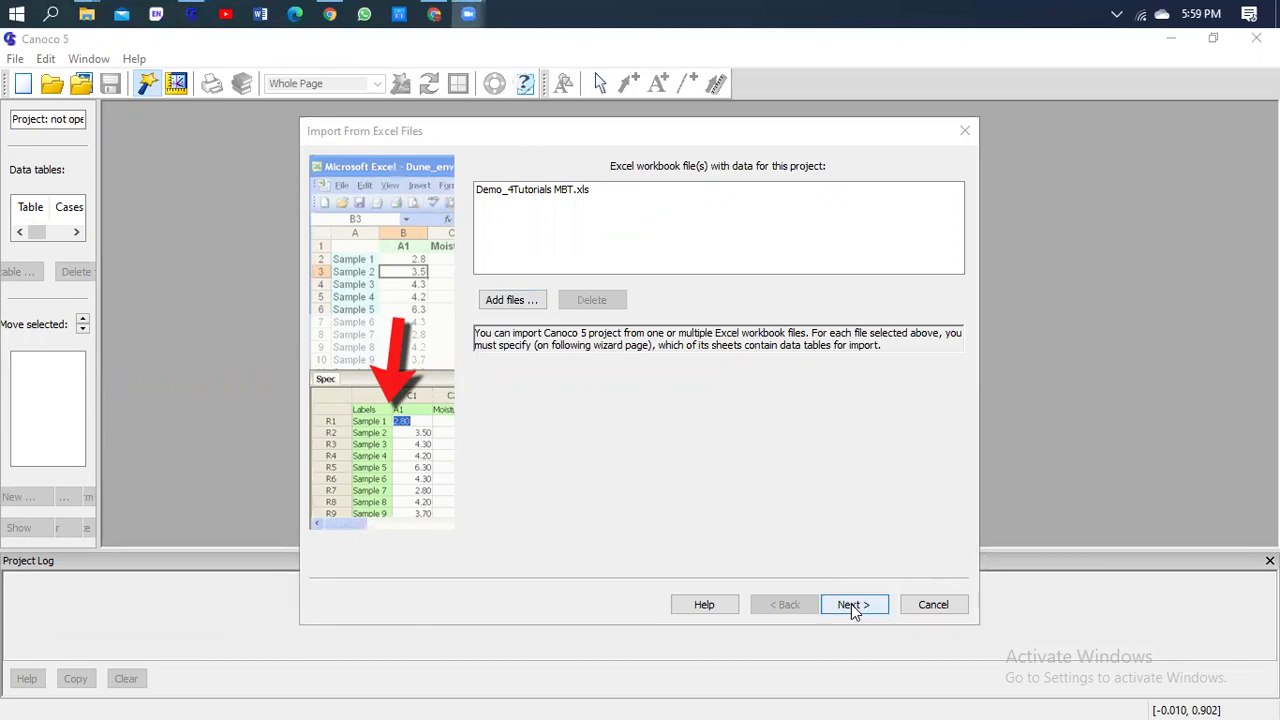
left_click(484, 205)
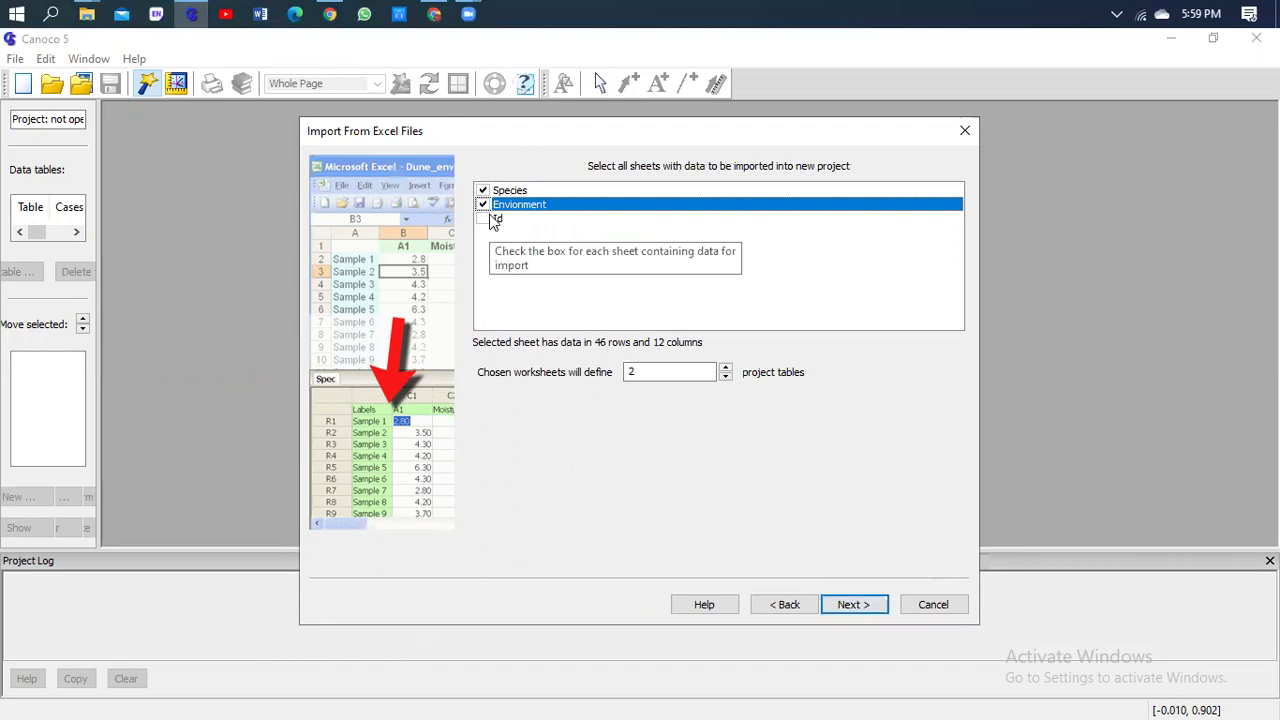
Define the first table, named Species, from the Species sheet, accepting its cell area
left_click(853, 605)
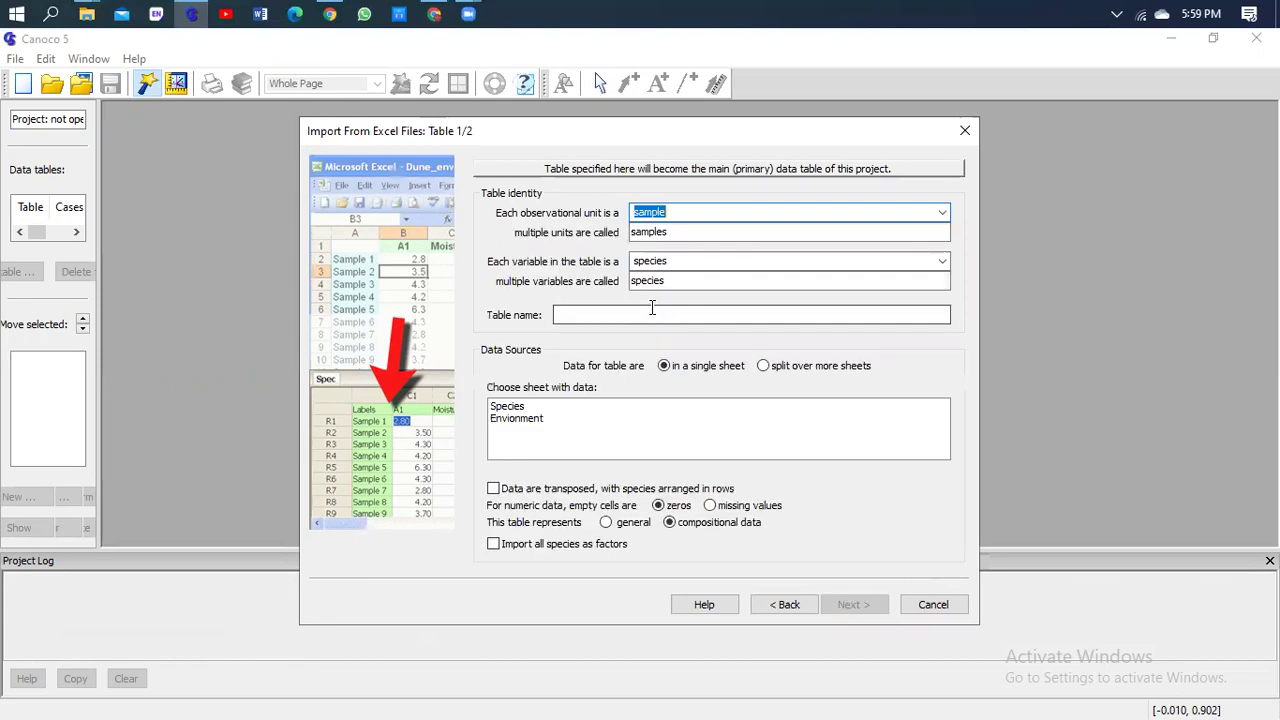
type("Species")
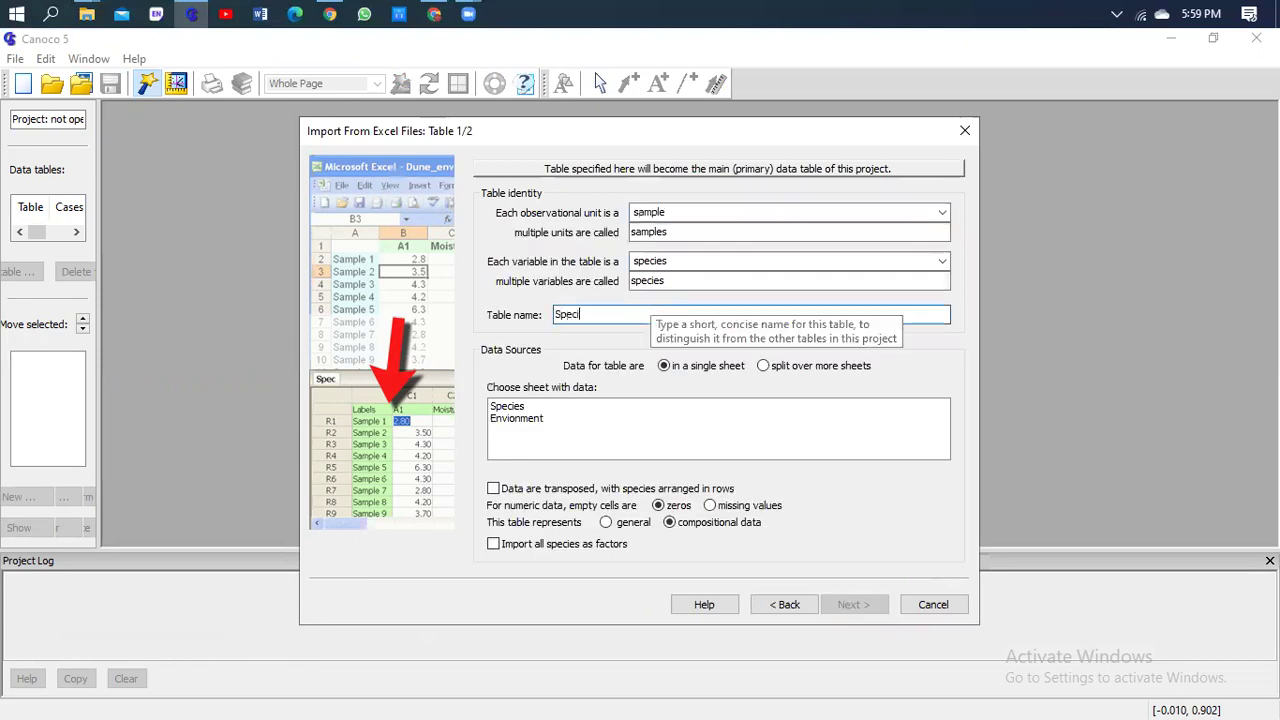
left_click(518, 407)
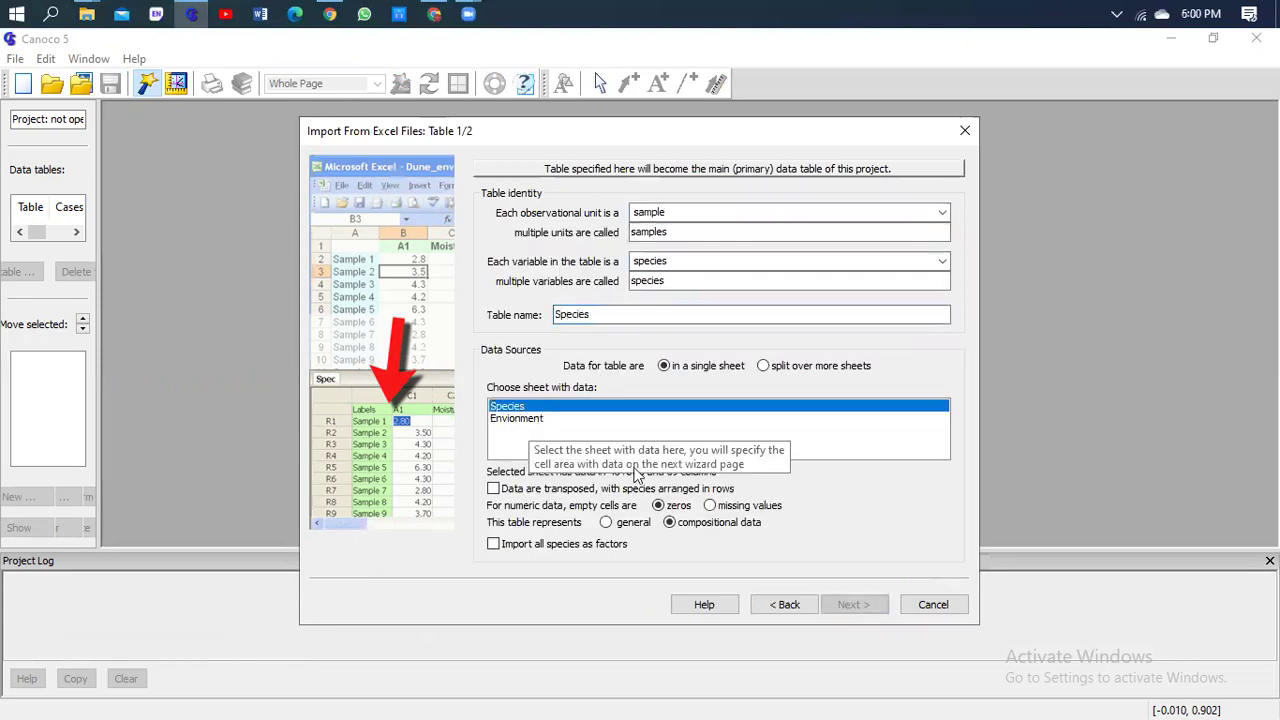
left_click(849, 603)
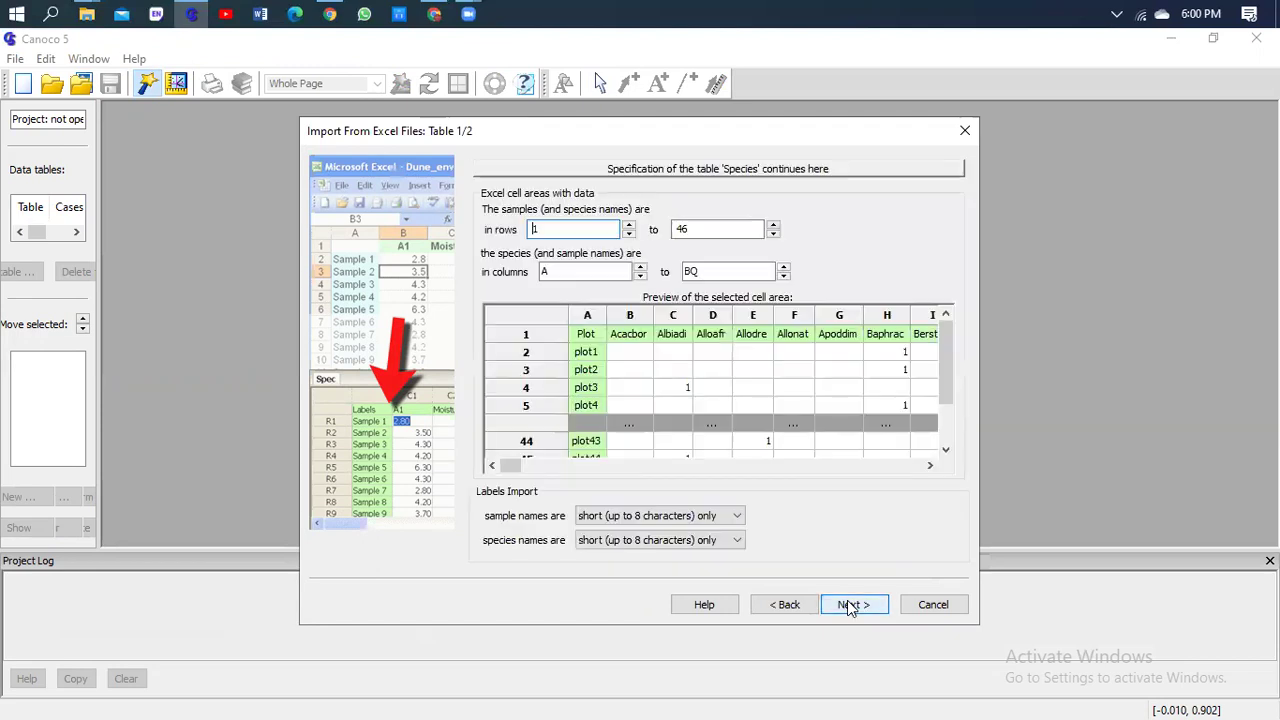
left_click(852, 604)
Define the second table, named Envi, from the Envionment sheet and finish the import
left_click(647, 322)
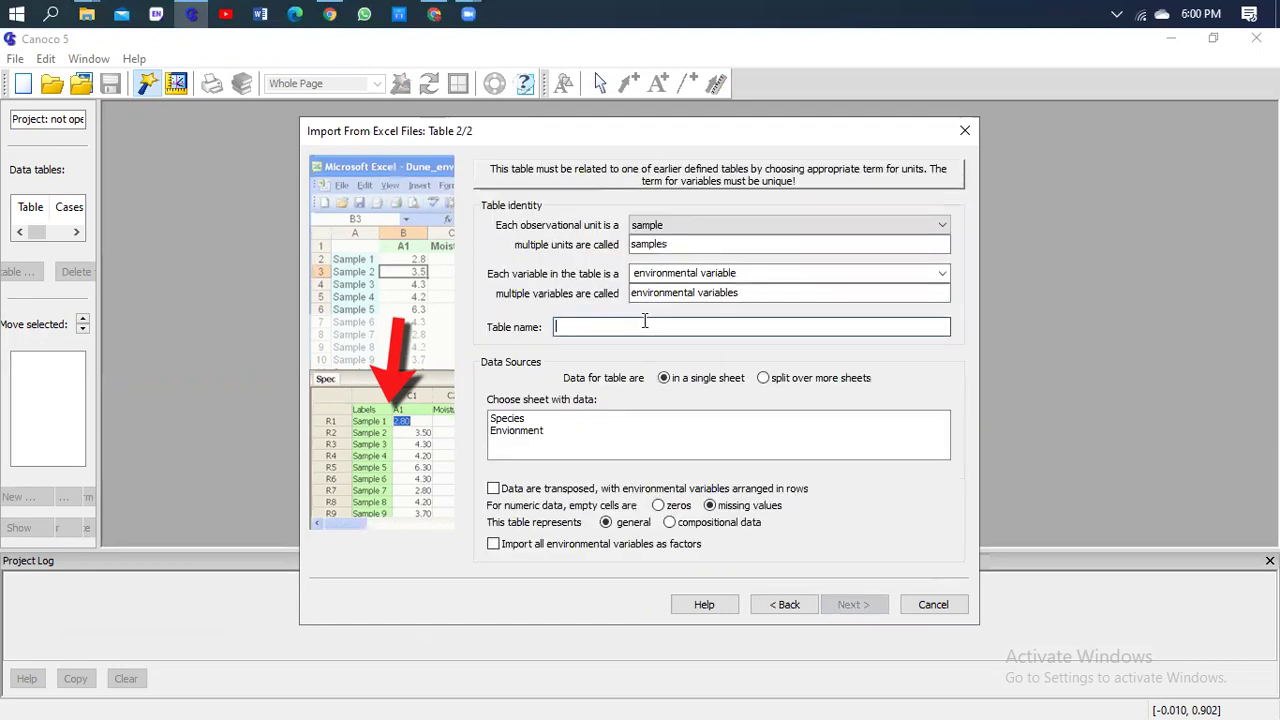
type("E")
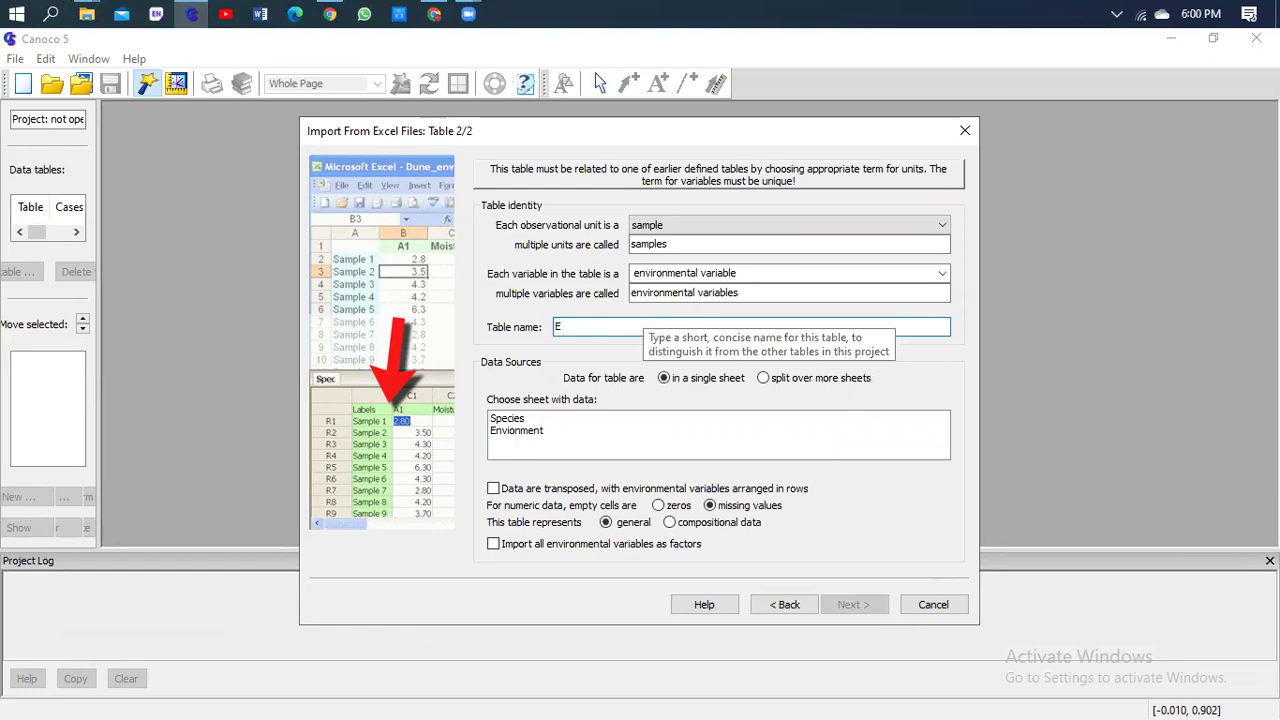
type("nvi")
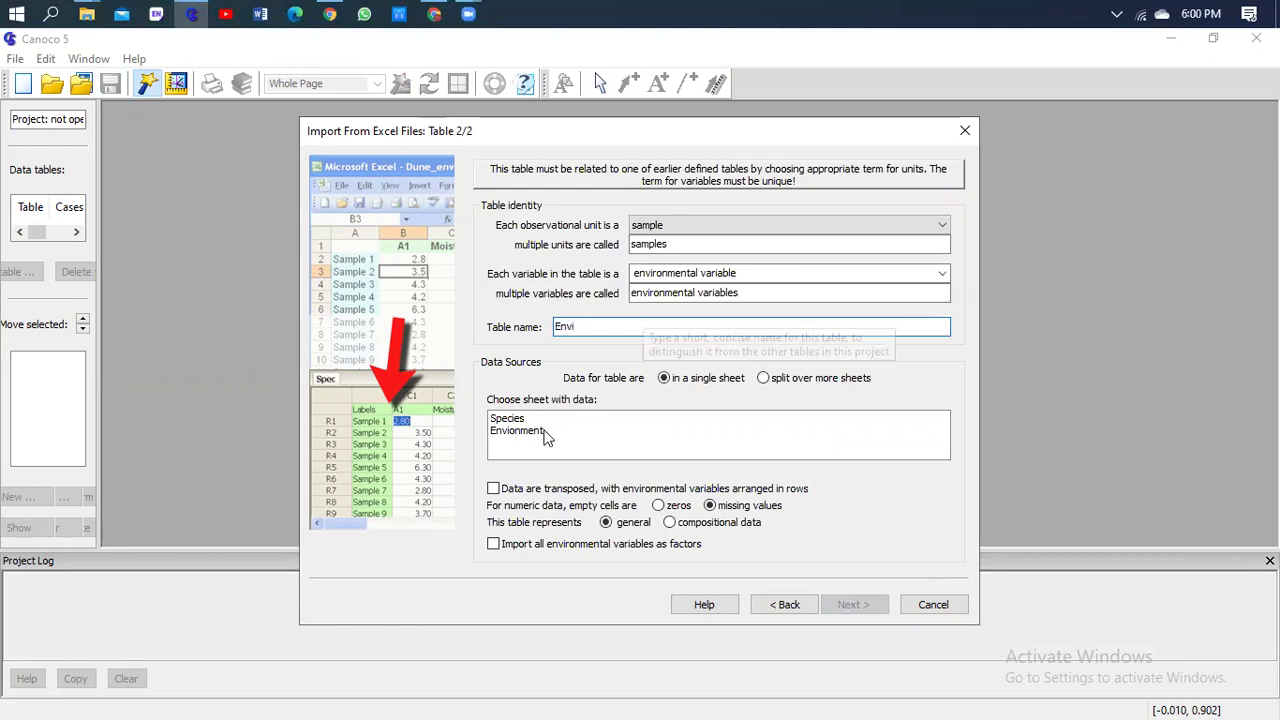
left_click(546, 432)
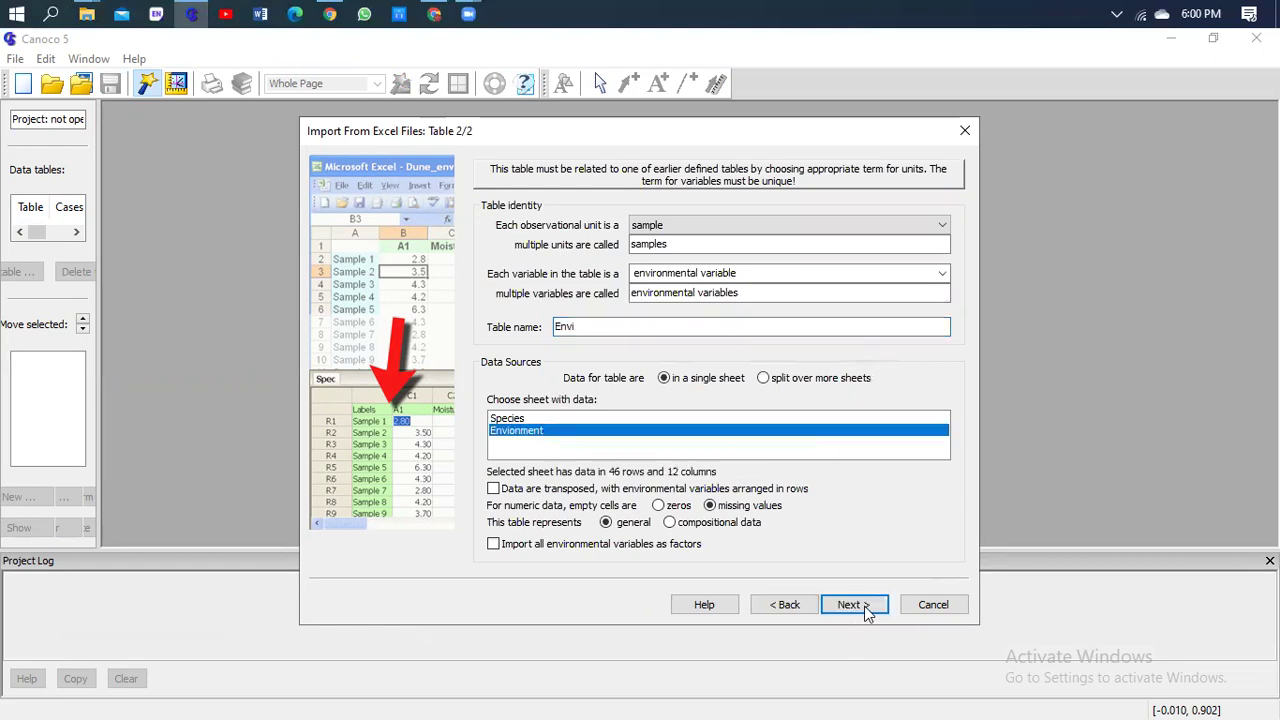
left_click(862, 606)
left_click(862, 606)
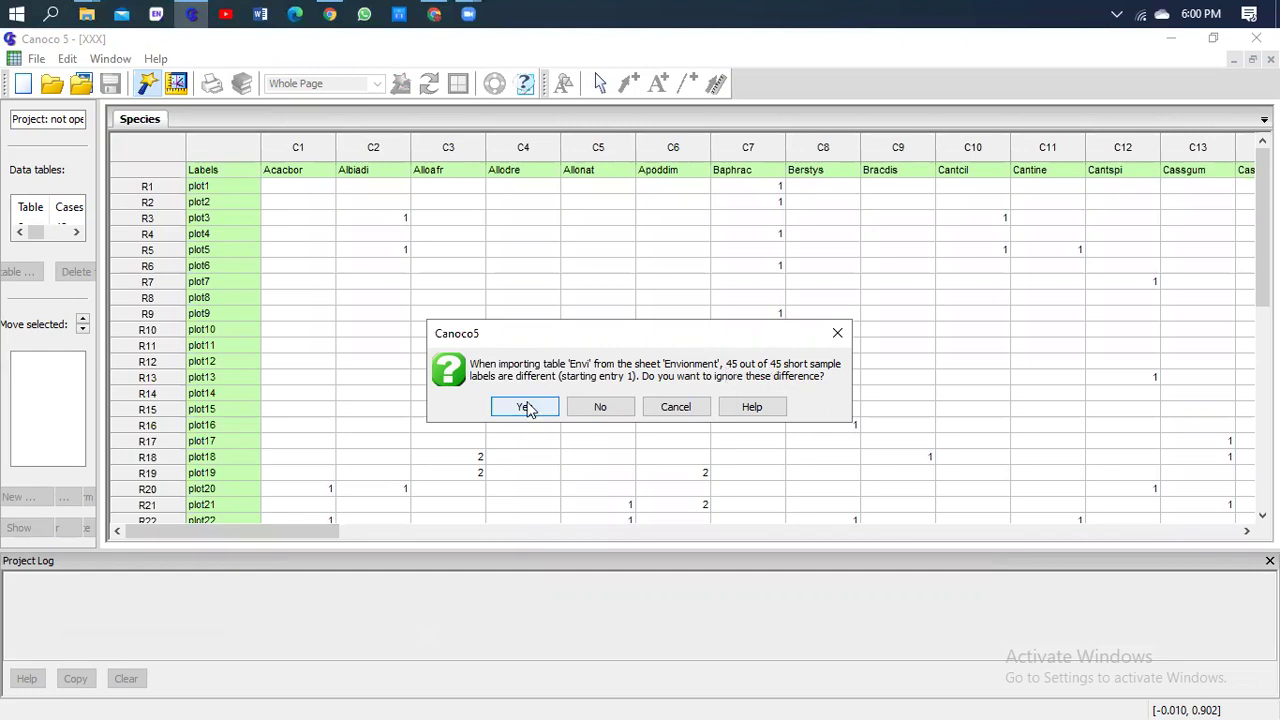
Ignore the sample-label differences and choose constrained ordination using all environmental variables
left_click(526, 407)
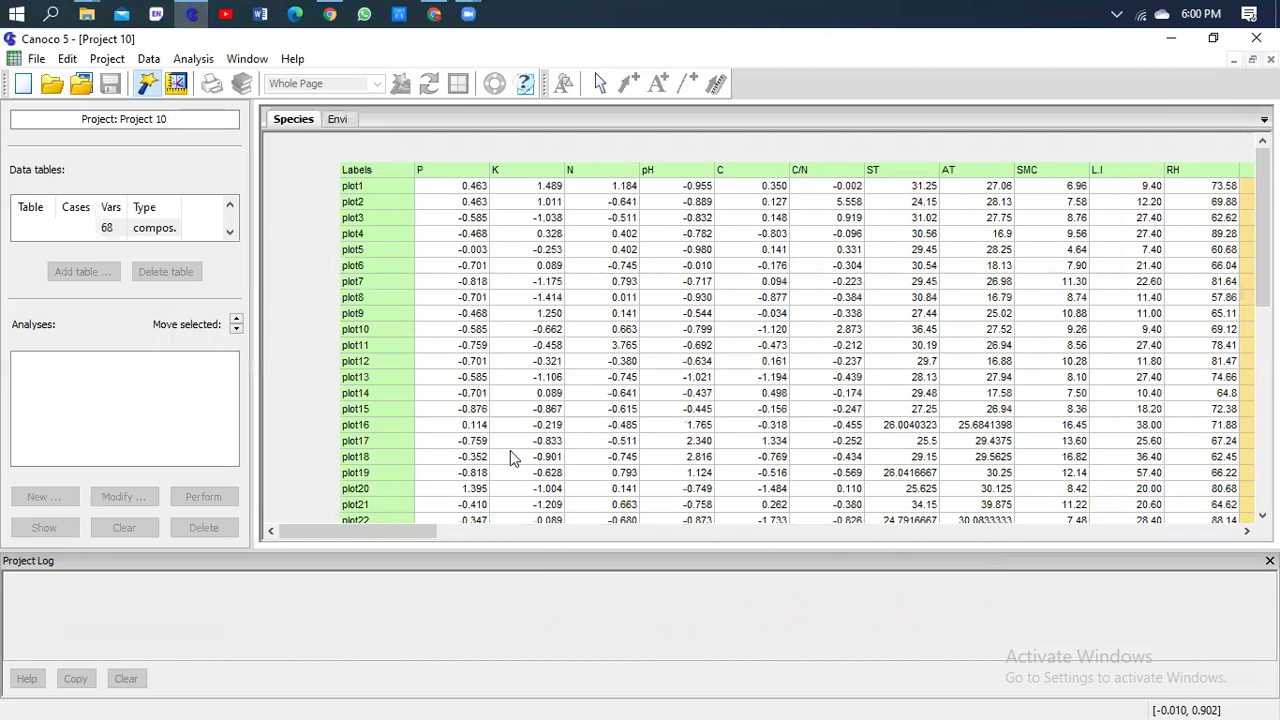
left_click(468, 452)
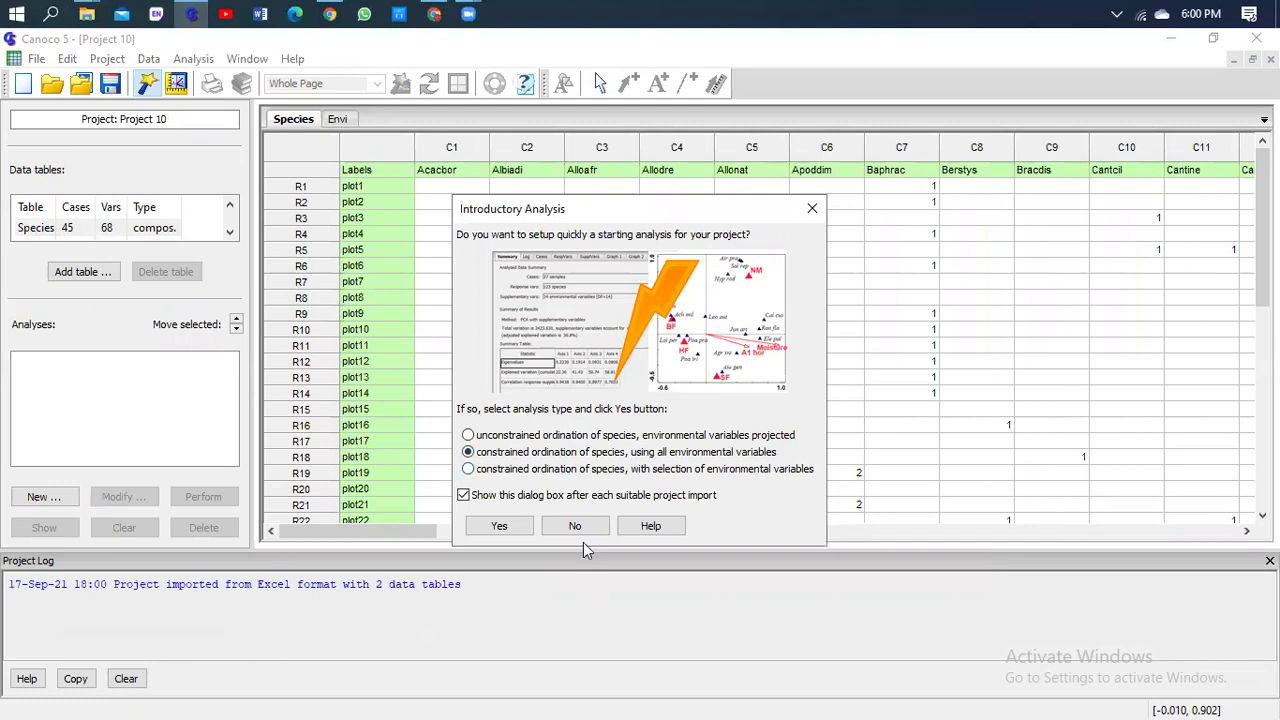
left_click(499, 527)
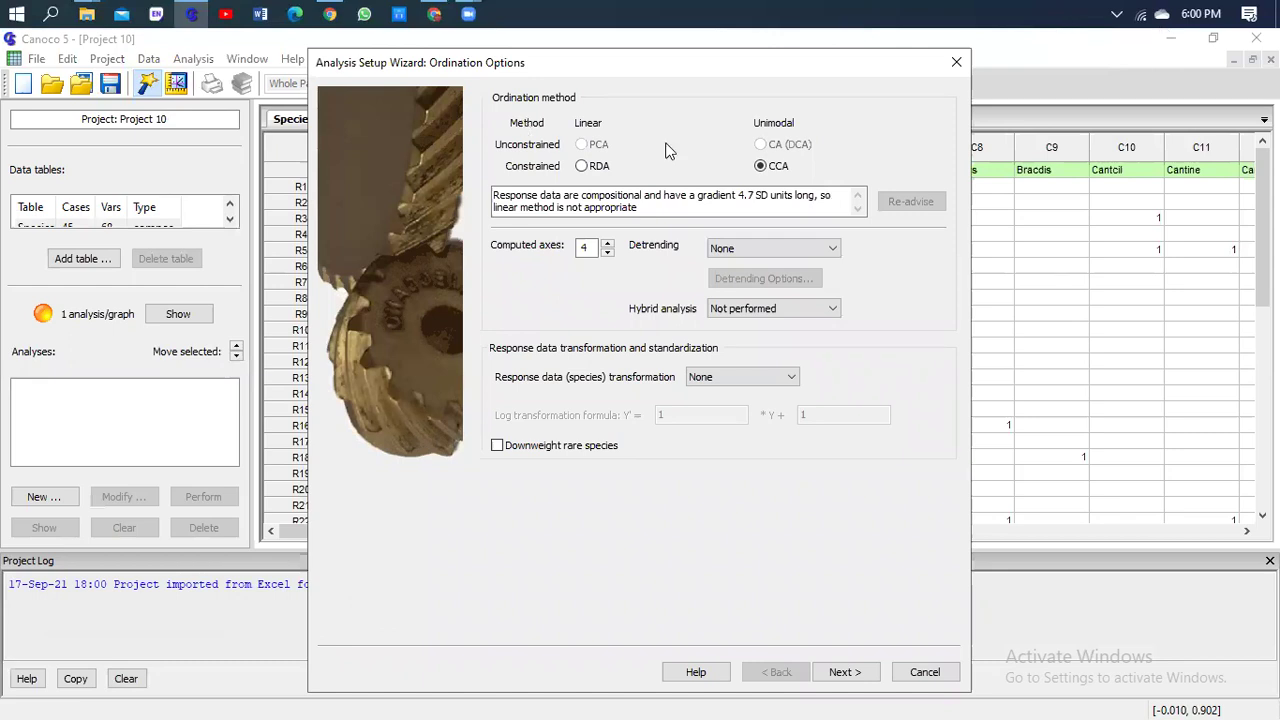
Select CCA as the ordination method and advance past testing and stepwise settings to Setup Finished
left_click(620, 166)
left_click_drag(547, 65, 776, 90)
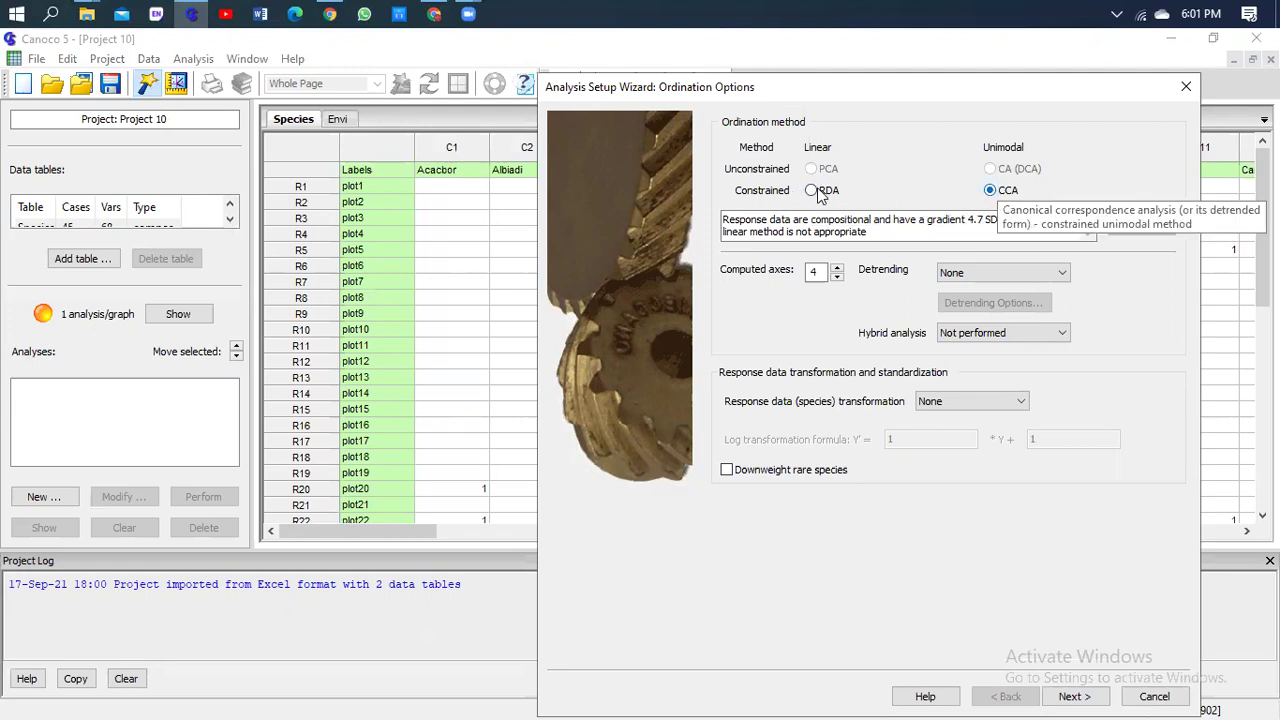
left_click(993, 192)
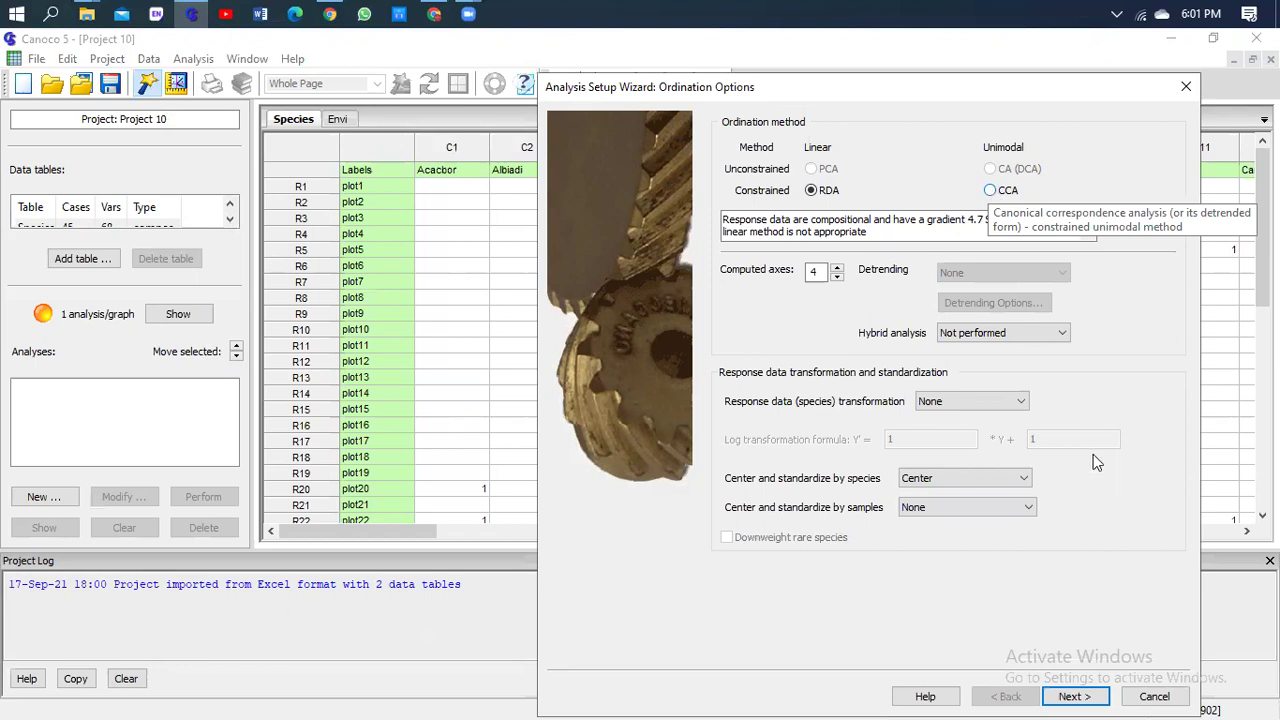
left_click(1073, 698)
left_click(1073, 697)
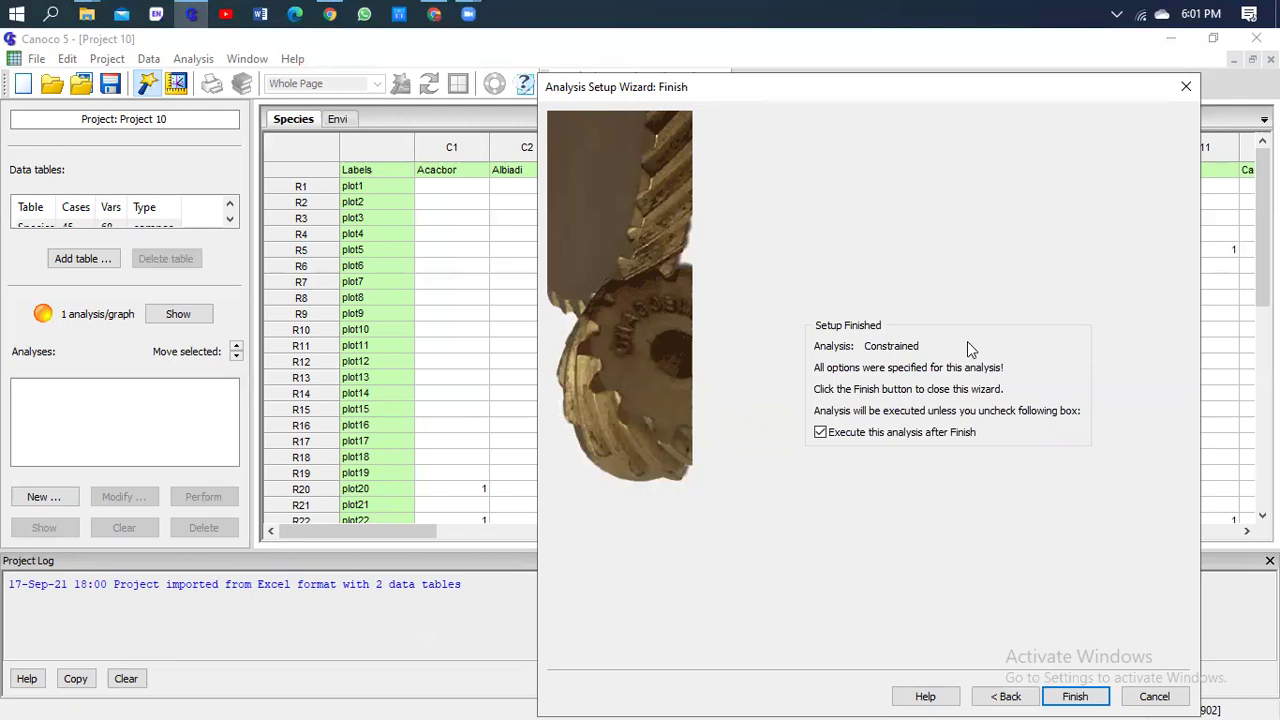
Run the Constrained analysis and create both suggested graphs: the species–environment biplot and the diversity diagram
left_click(1073, 697)
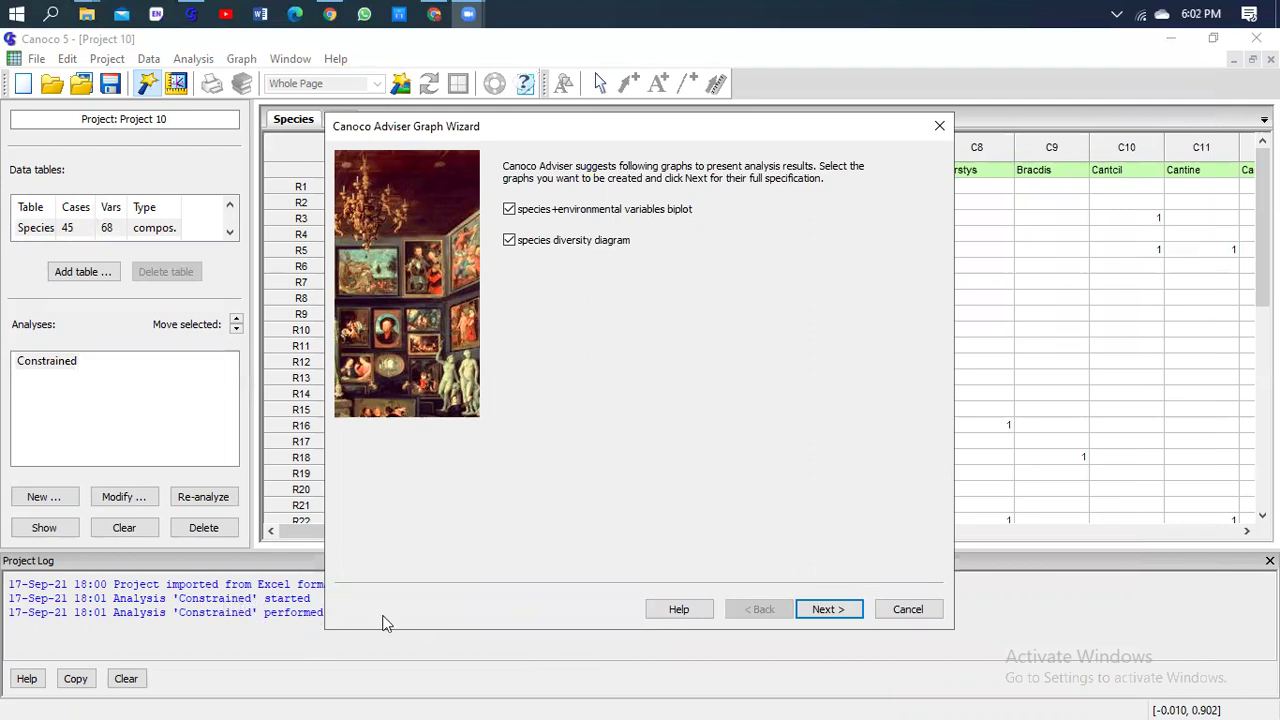
left_click(827, 611)
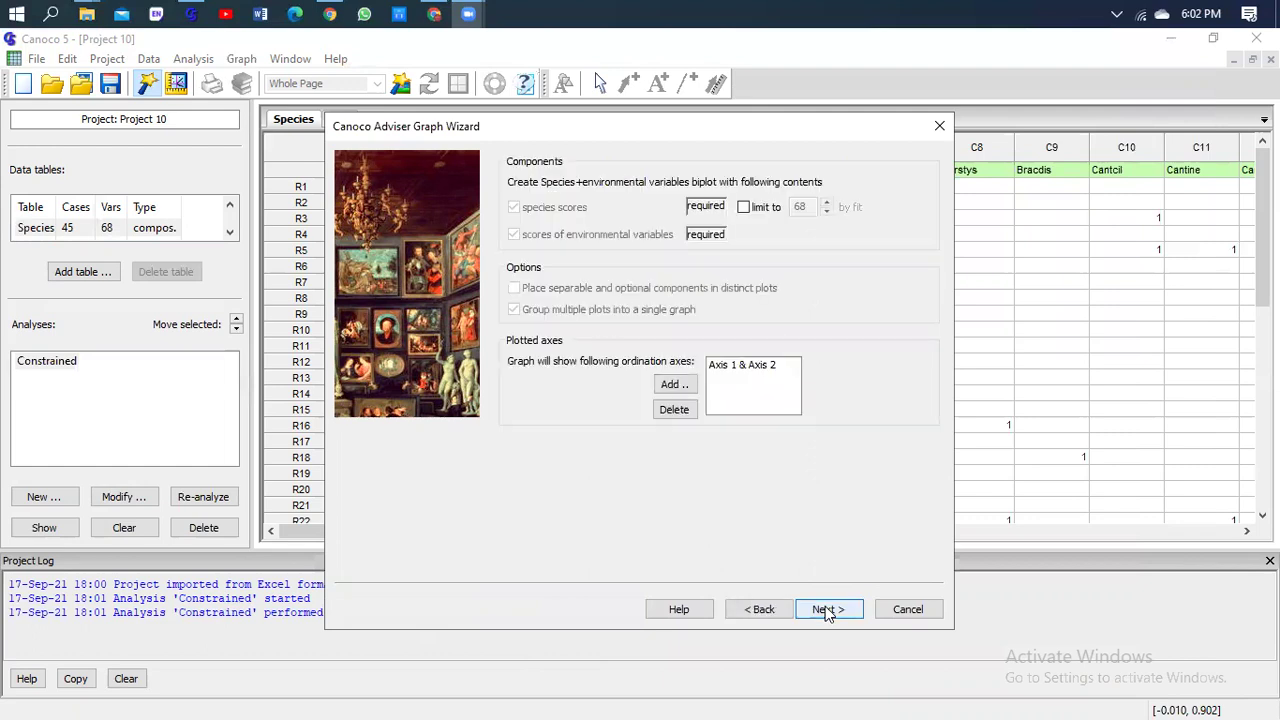
left_click(827, 612)
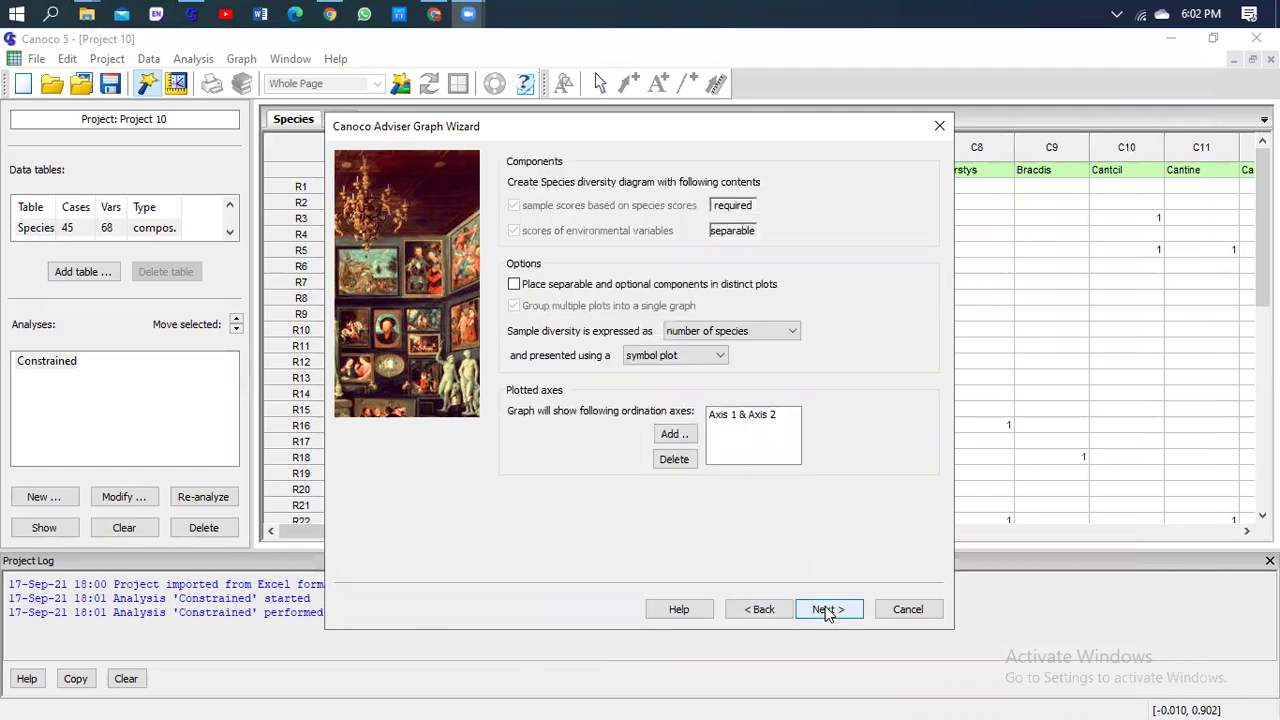
left_click(827, 611)
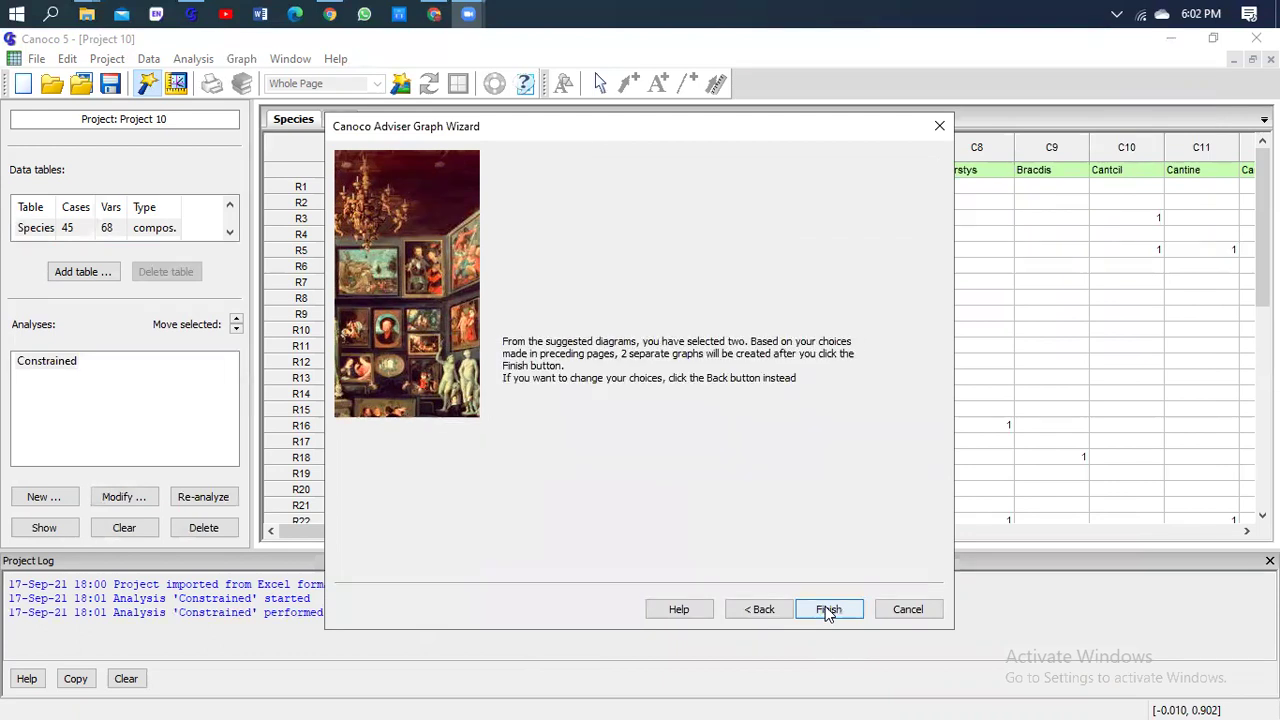
left_click(827, 612)
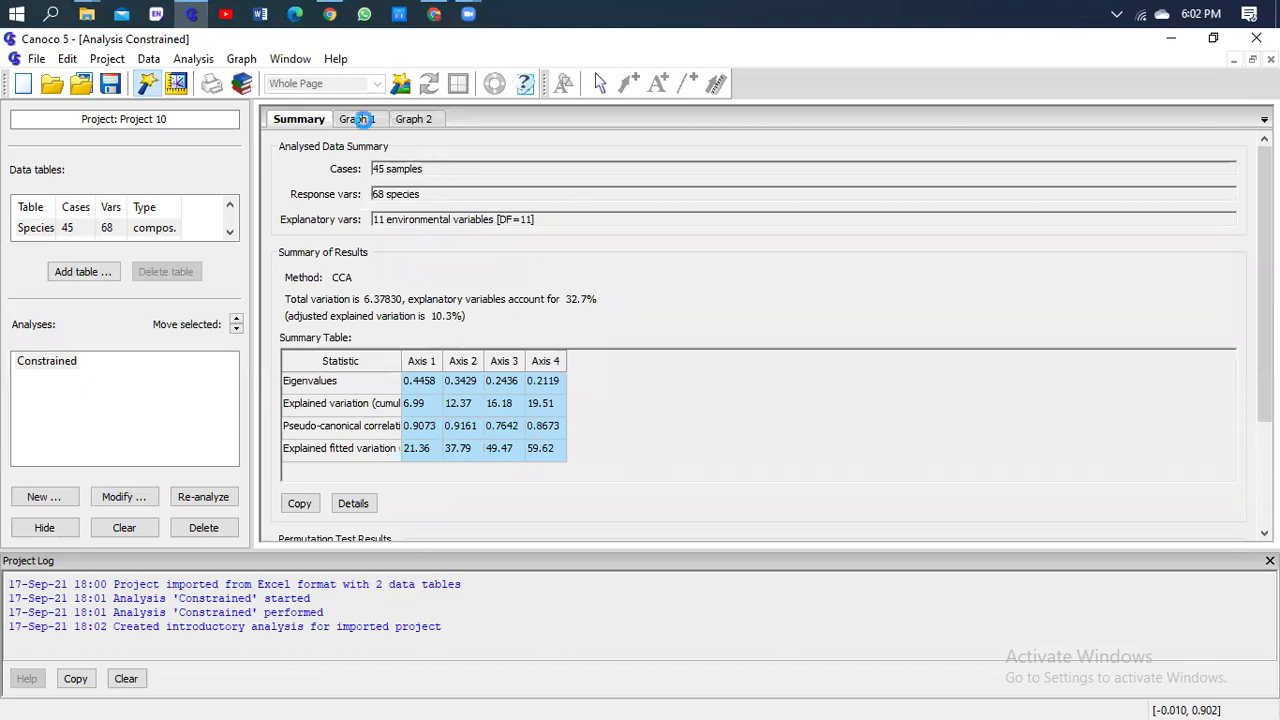
Show Graph 1, the CCA biplot of species triangles and environmental-variable arrows
left_click(358, 119)
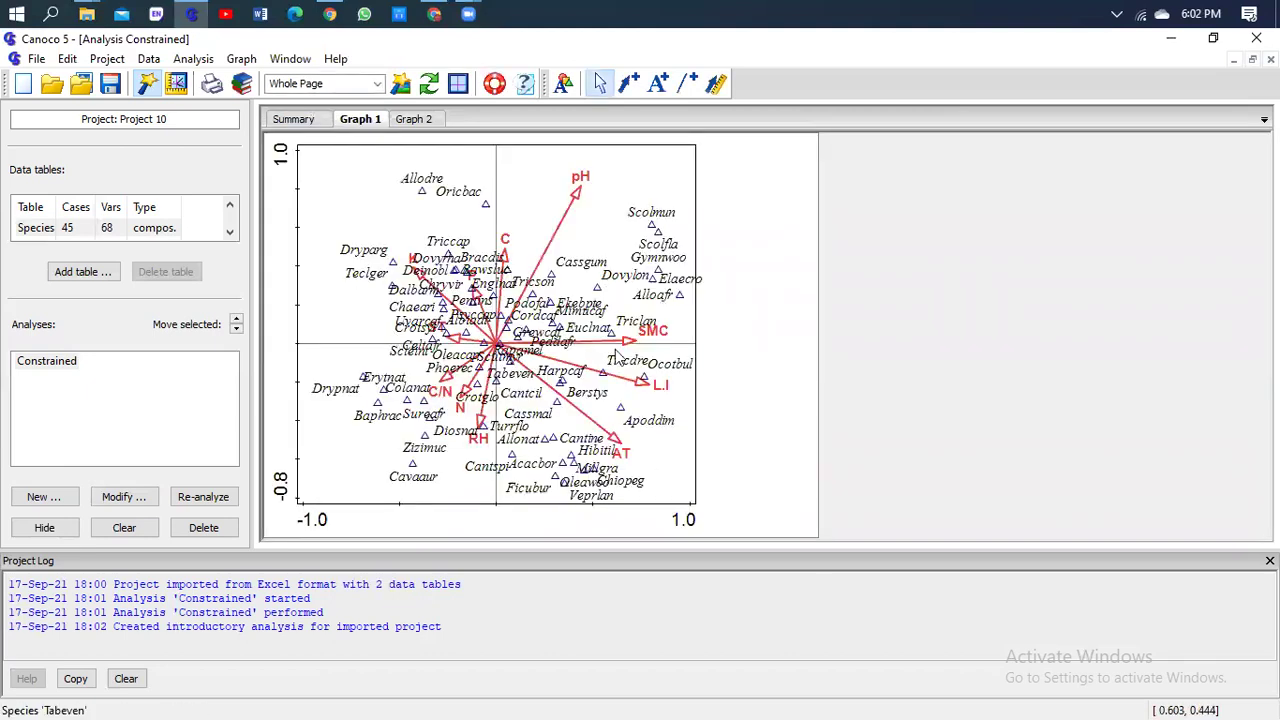